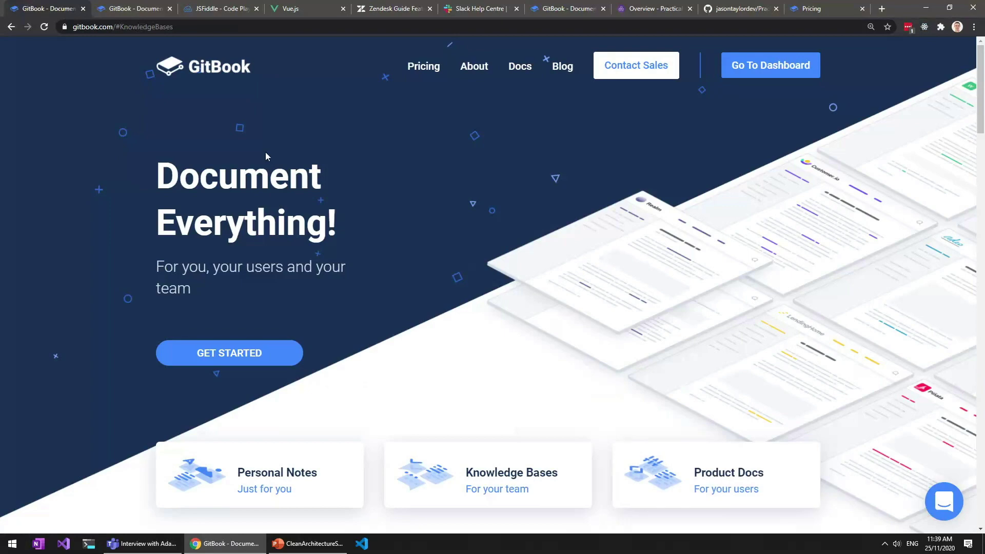
Switch to the second GitBook tab, which shows the Product Docs section.
left_click(143, 13)
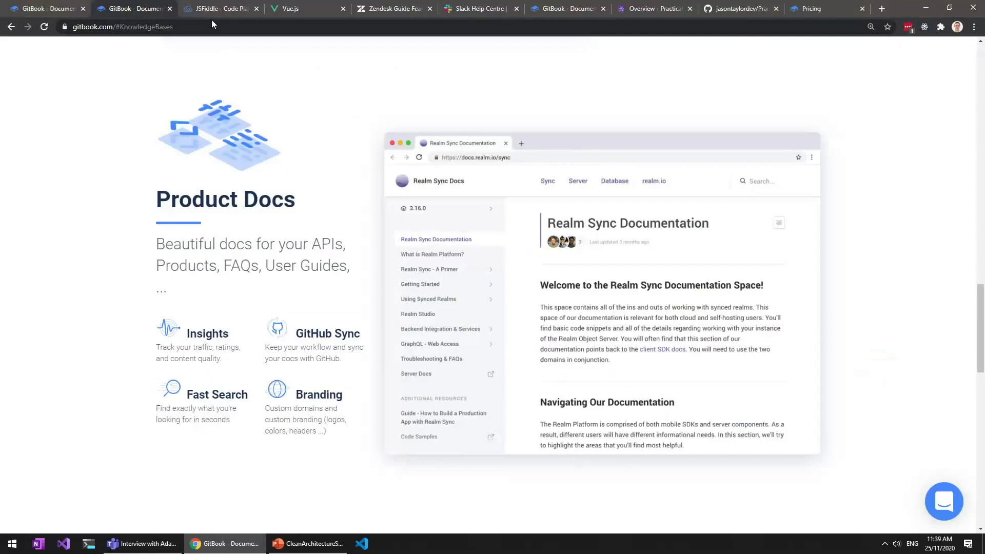
In JSFiddle Docs, open the Github Integration article 'Display fiddle from a Github repository'.
left_click(208, 10)
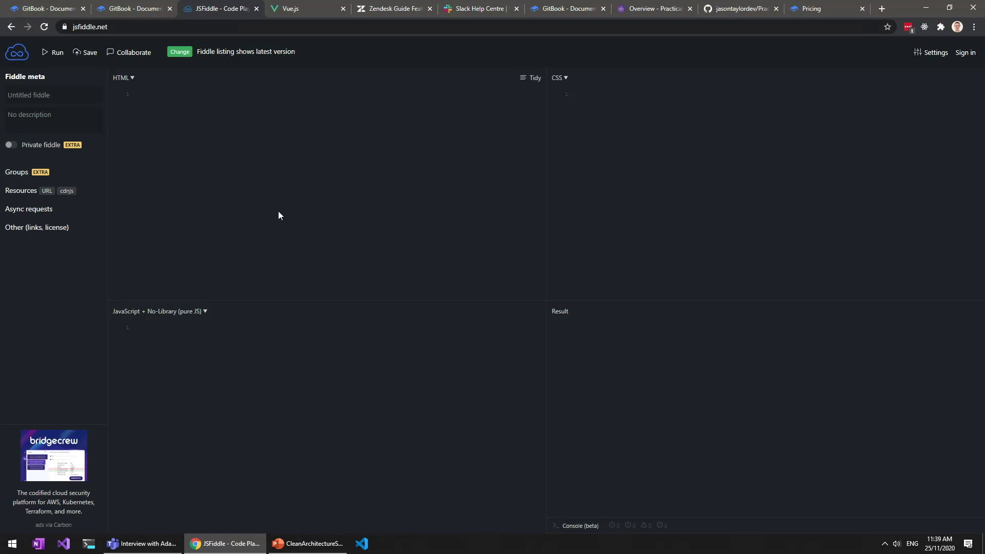
left_click(22, 58)
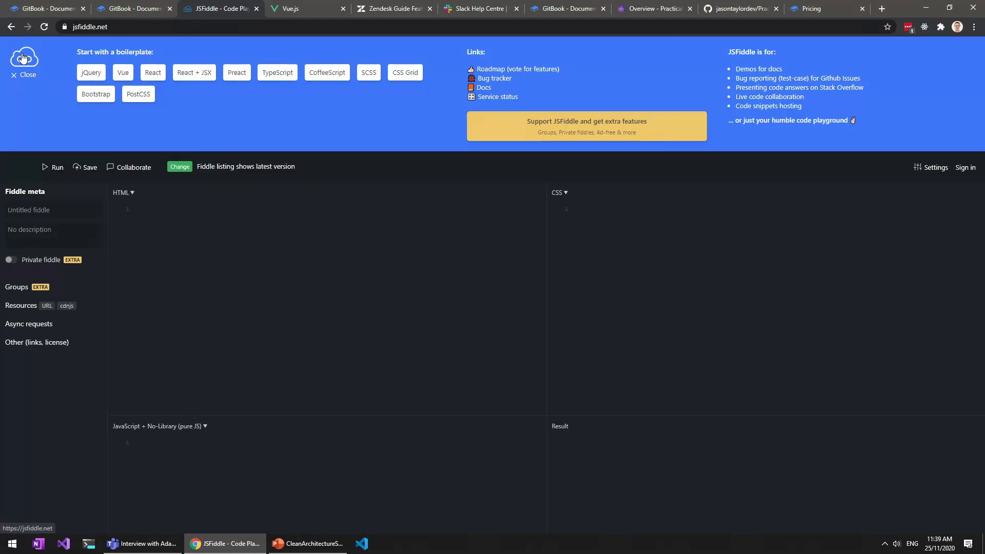
left_click(483, 90)
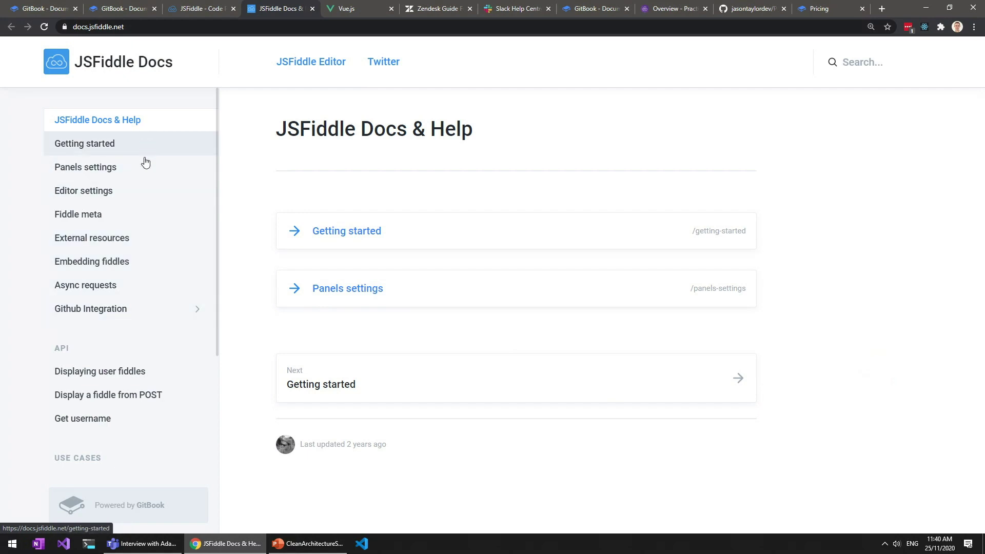
left_click(160, 315)
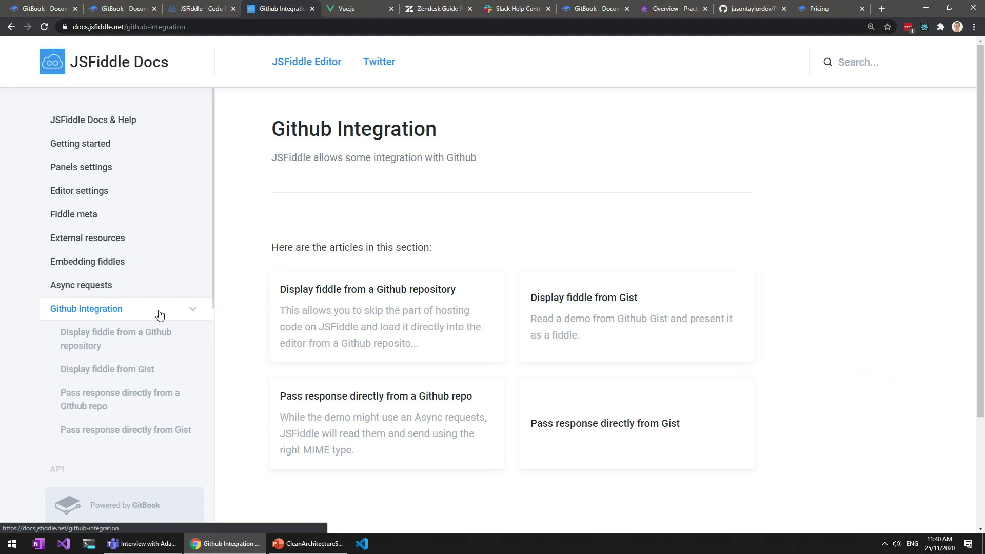
left_click(161, 349)
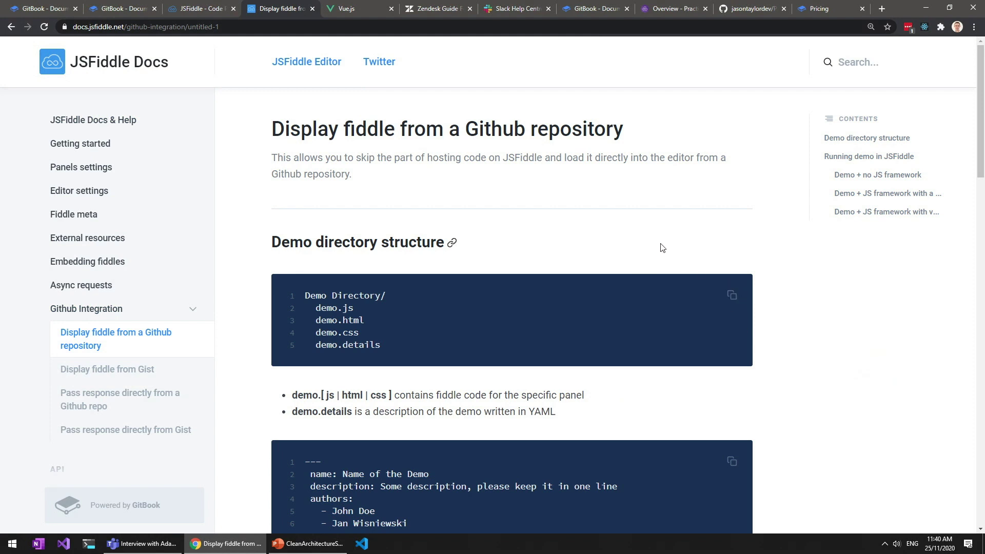
From the Vue.js Learn menu, visit Guide, API, Style Guide and Examples, ending on Cookbook.
left_click(362, 11)
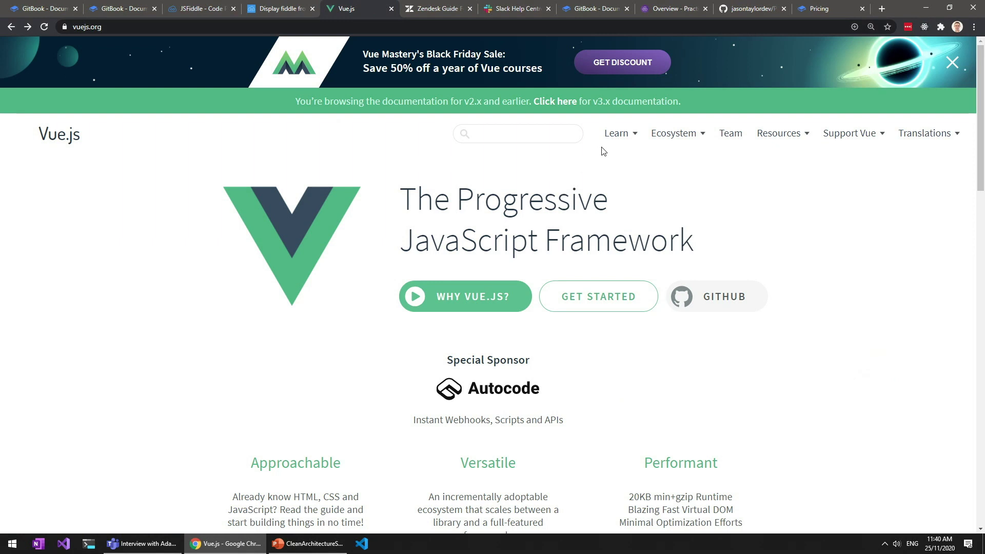
mouse_move(614, 145)
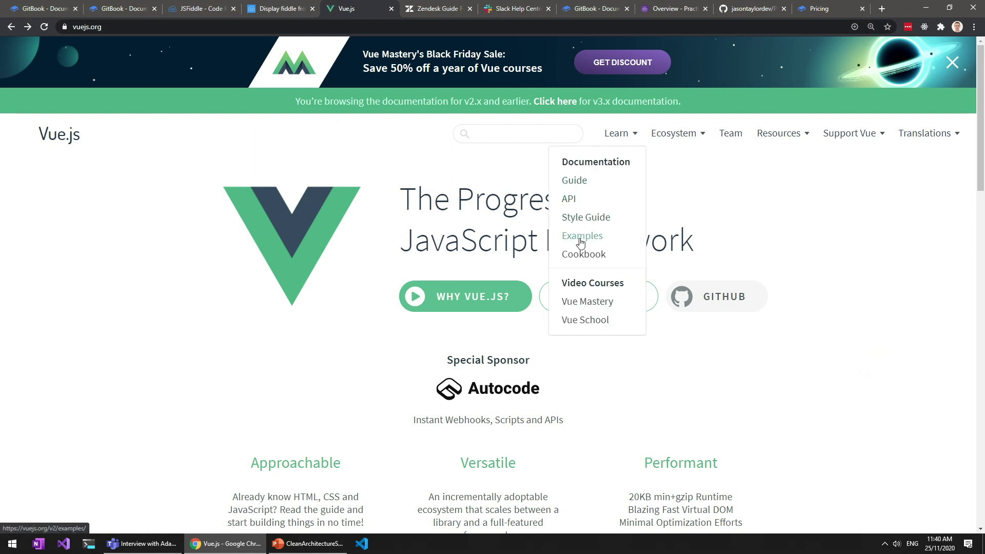
left_click(578, 186)
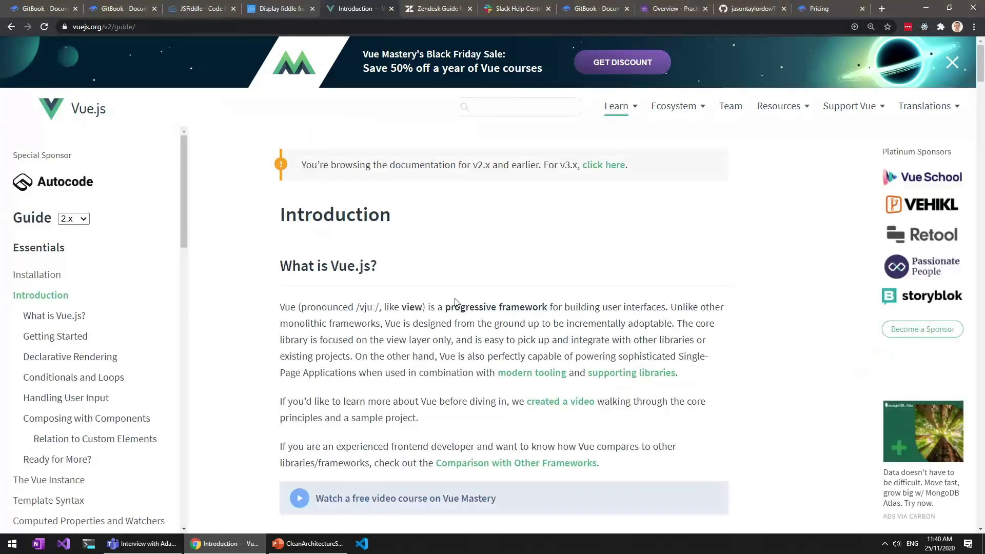
mouse_move(617, 114)
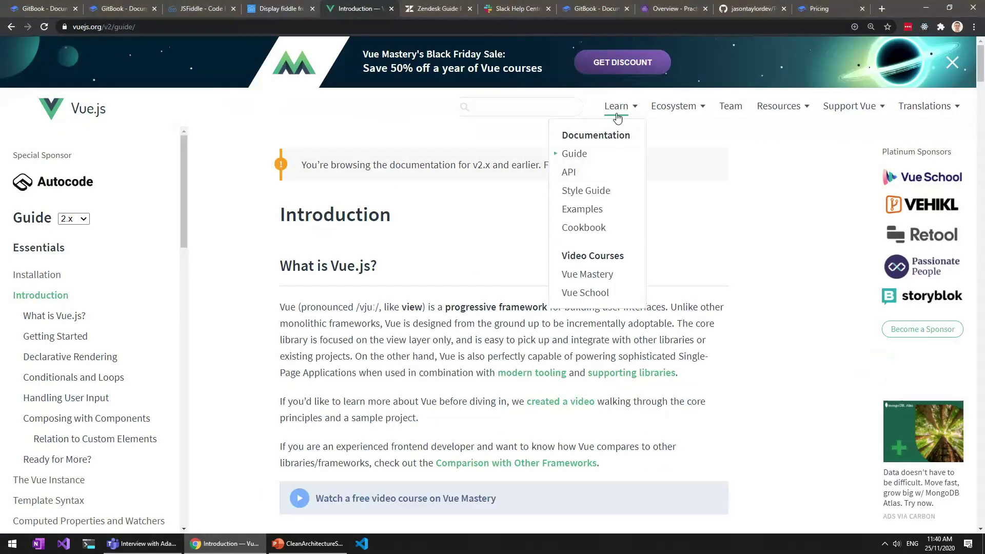
left_click(568, 172)
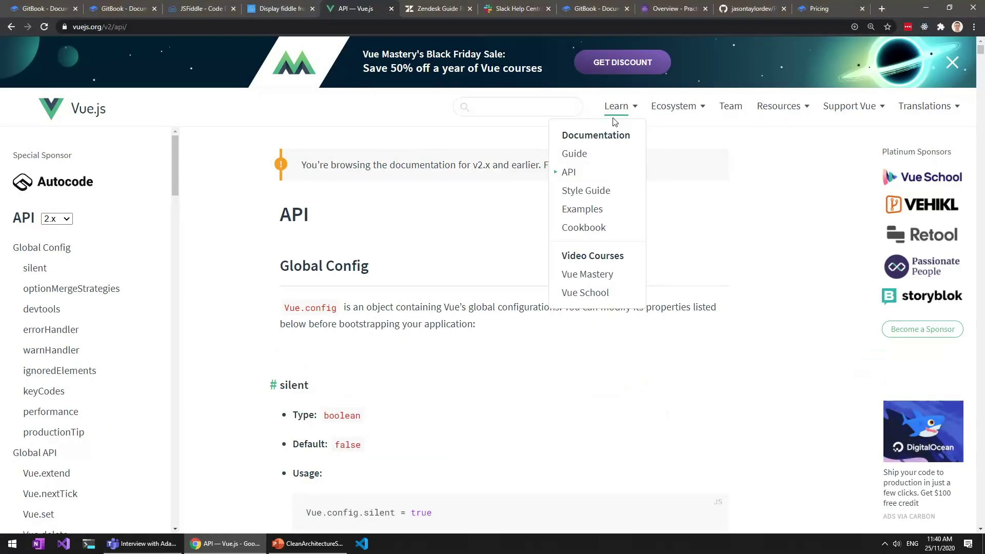
left_click(585, 191)
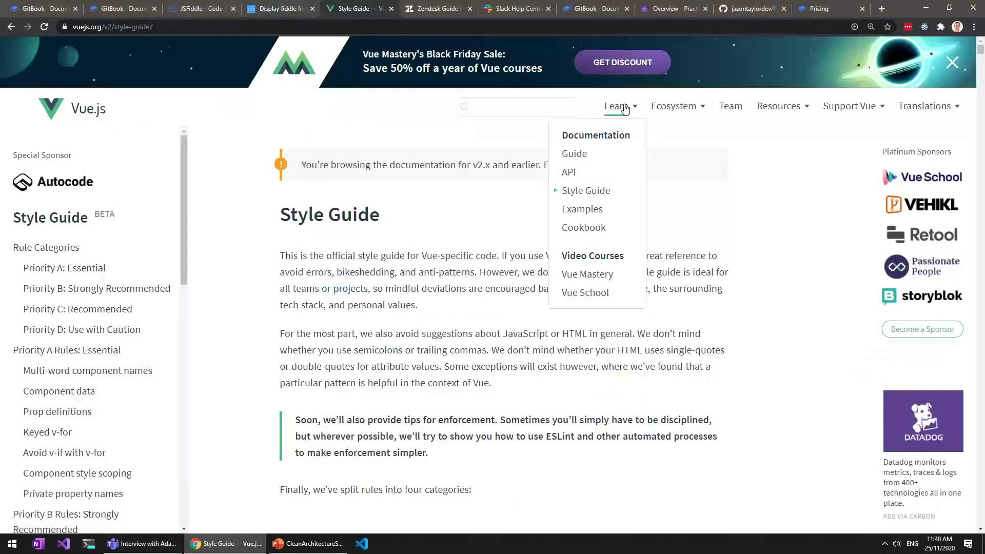
left_click(581, 210)
mouse_move(613, 115)
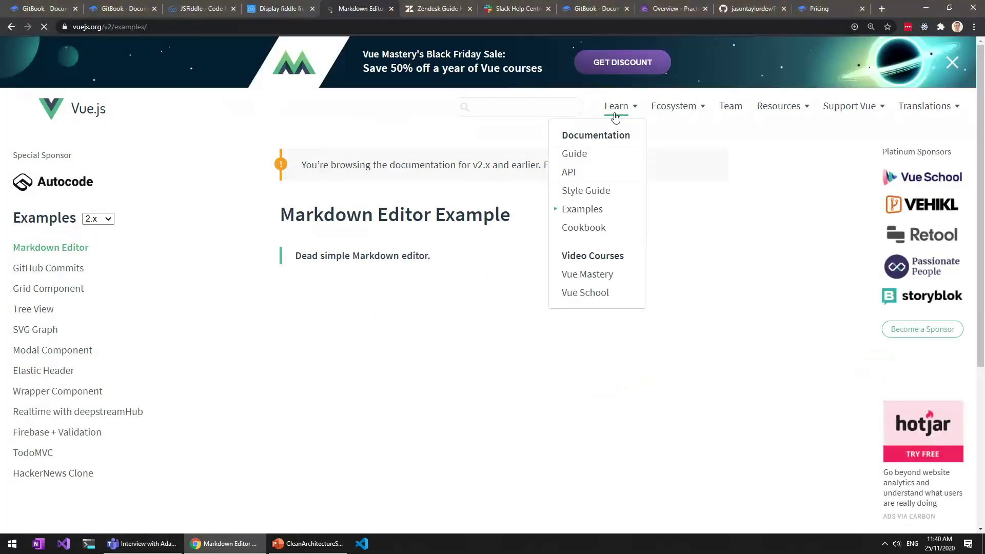
left_click(590, 226)
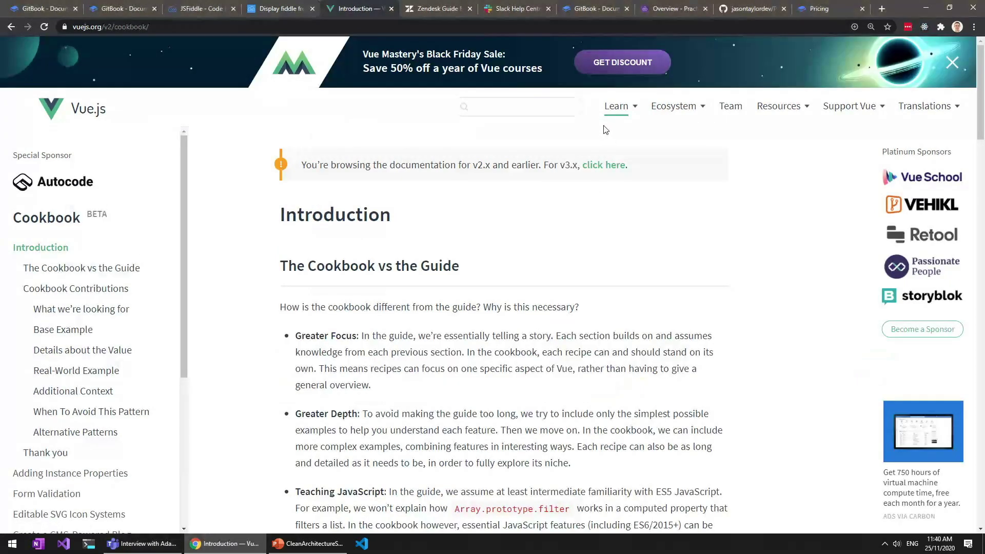
mouse_move(618, 115)
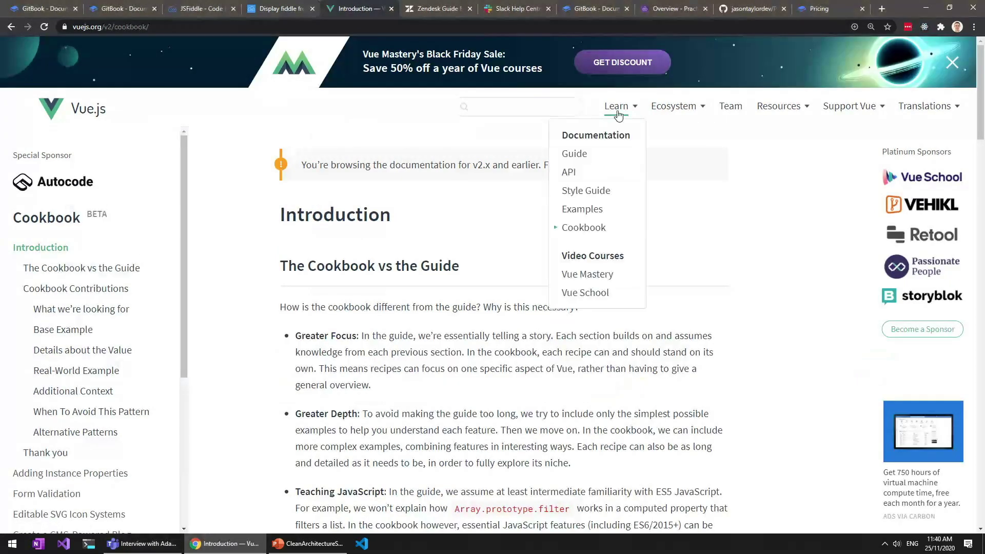
Reopen the Vue.js Guide and jump to its Composing with Components section.
left_click(574, 154)
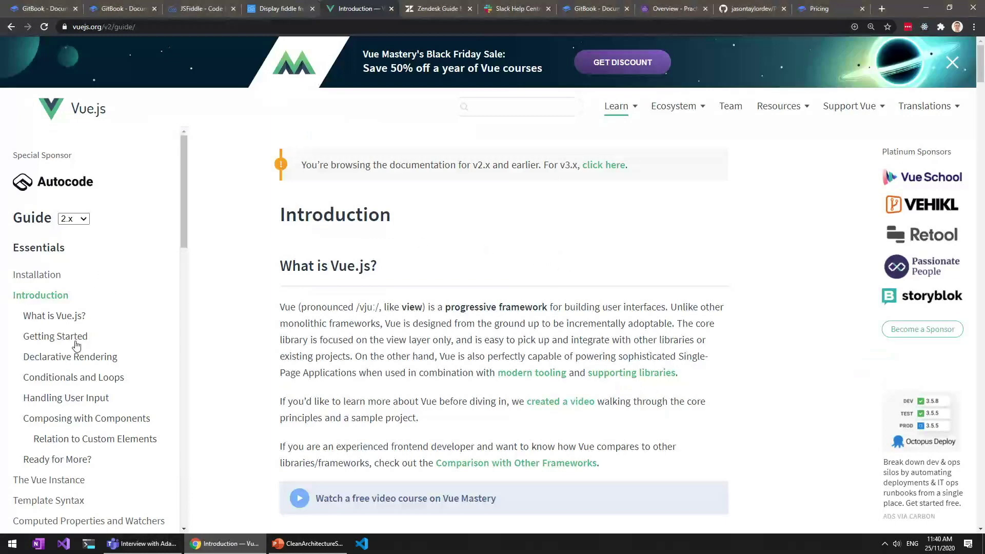
scroll(91, 390, "down", 4)
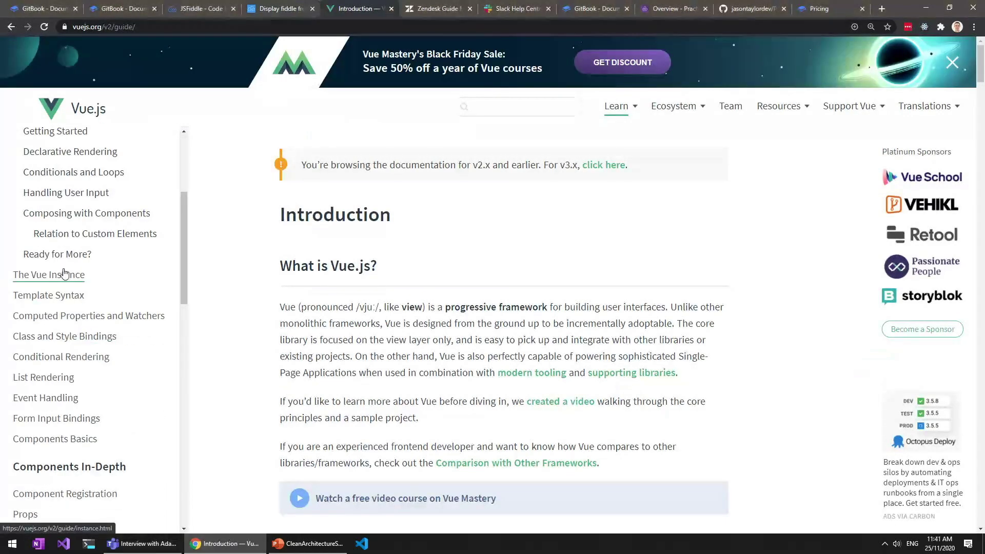
scroll(72, 235, "up", 3)
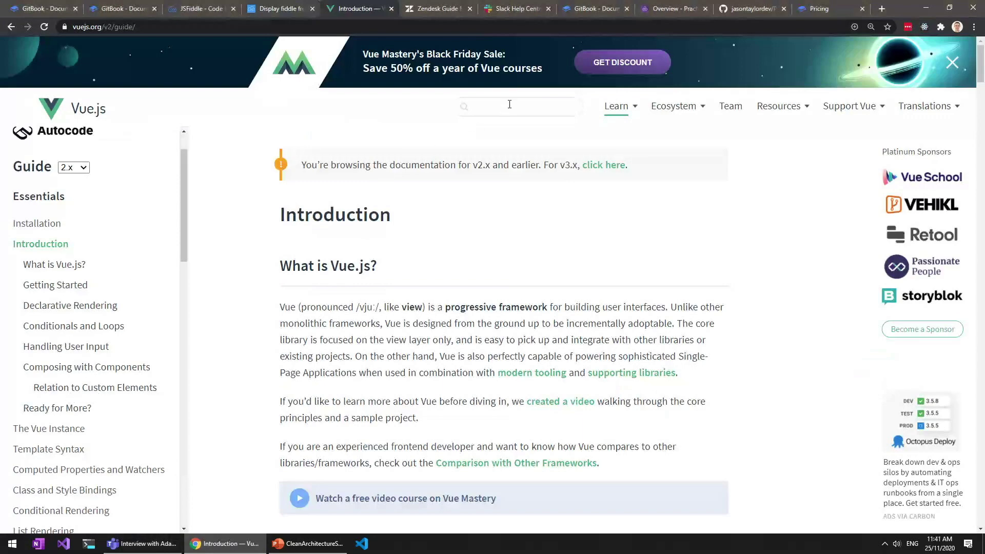
left_click(122, 367)
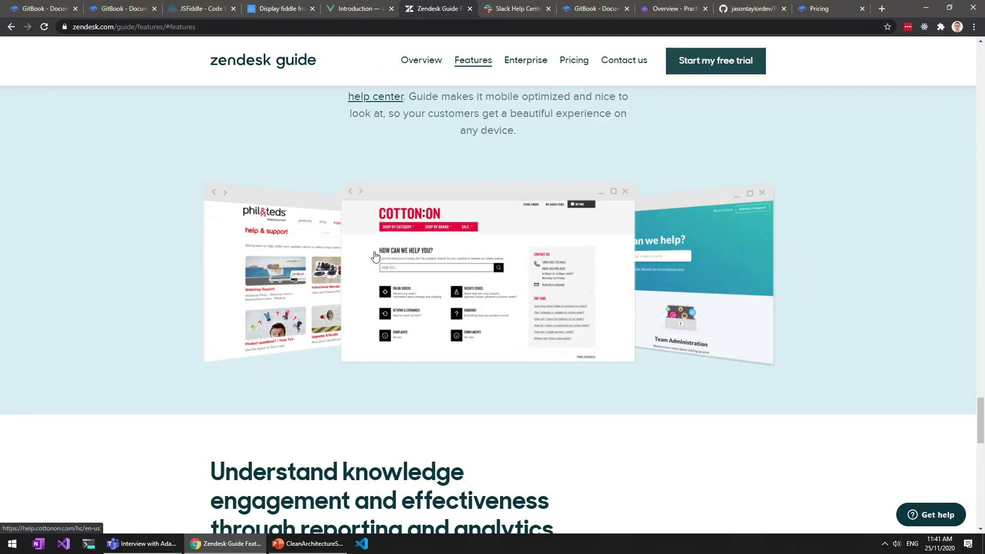
Search the Slack Help Centre for 'not loading' and open Troubleshoot connection issues.
left_click(510, 9)
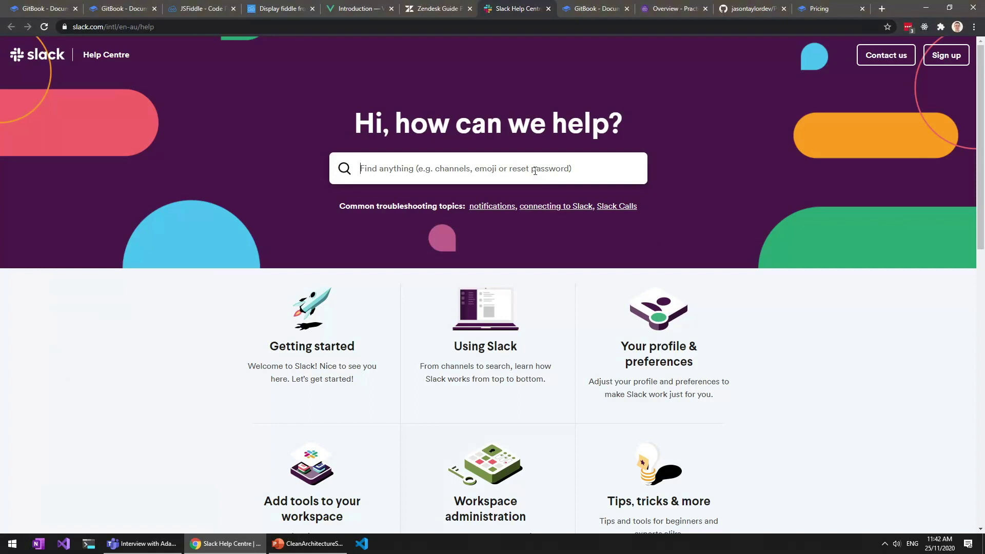
type("not loading")
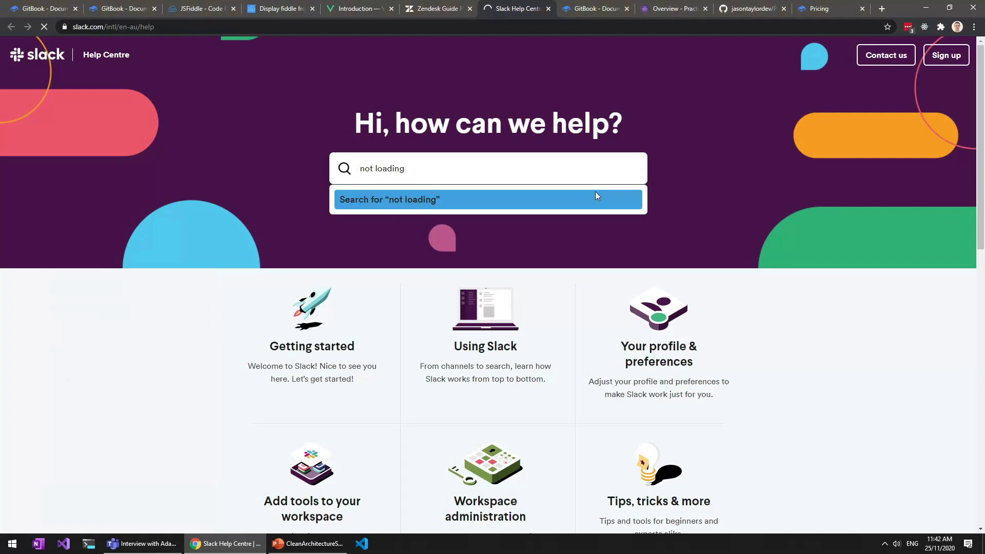
left_click(595, 193)
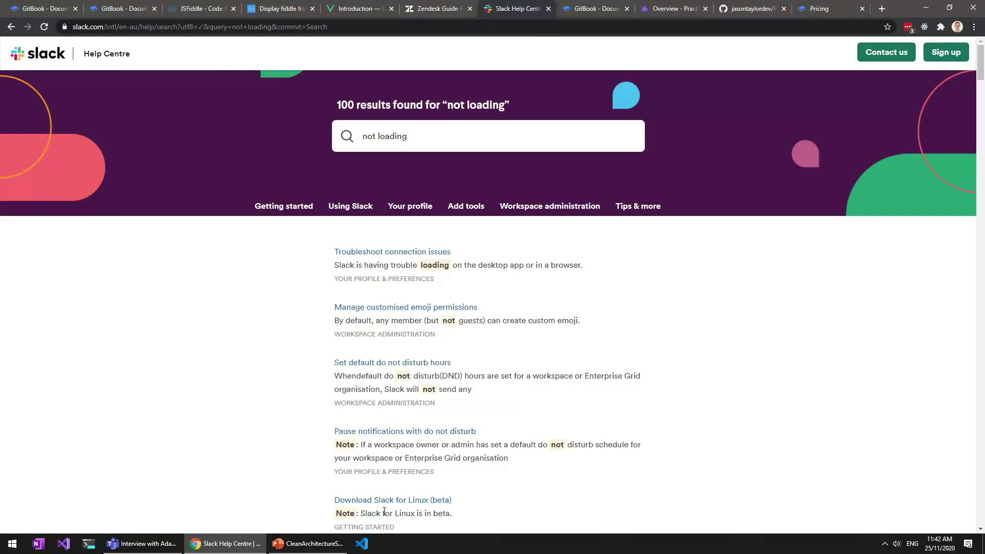
left_click(422, 253)
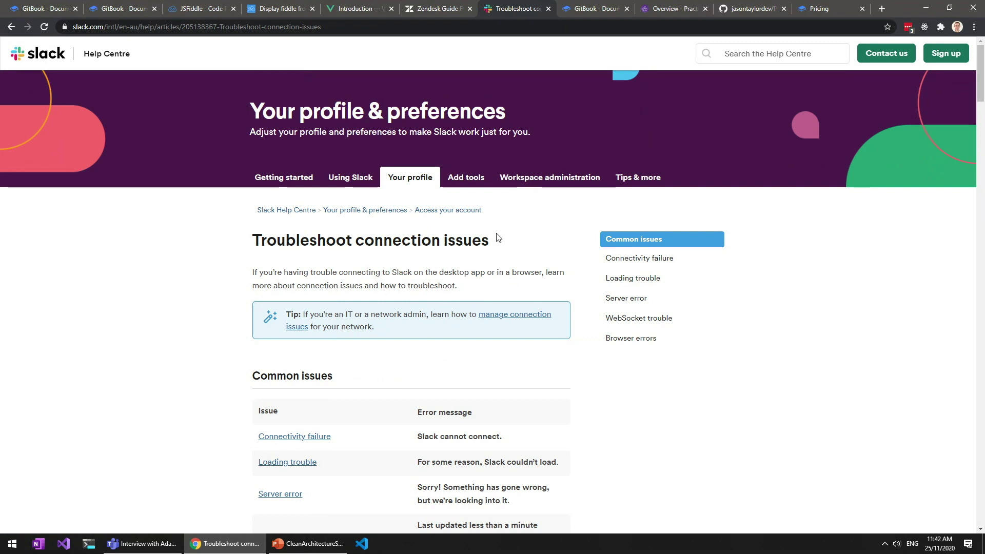
Move from the Knowledge Bases page to the Practical Clean Architecture space's Overview.
left_click(566, 12)
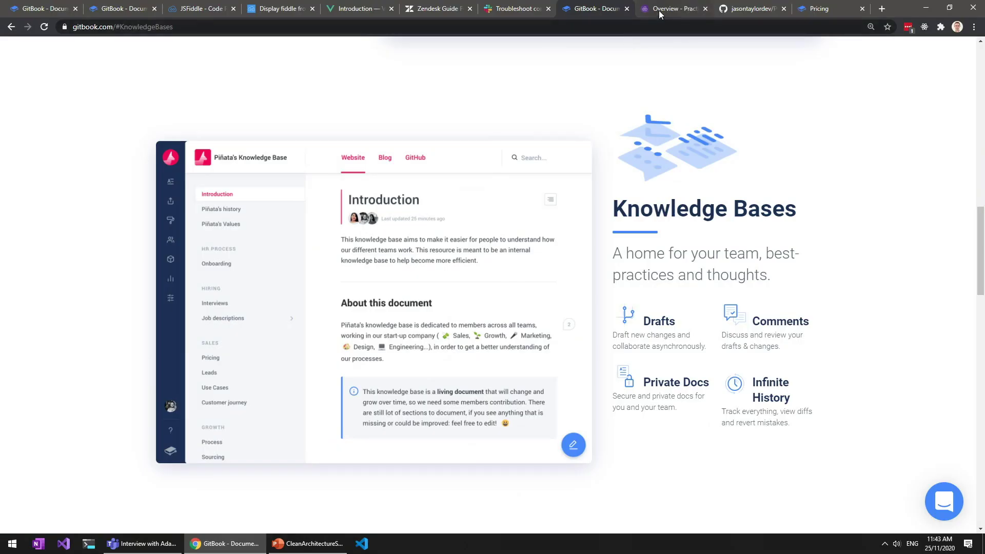
left_click(659, 10)
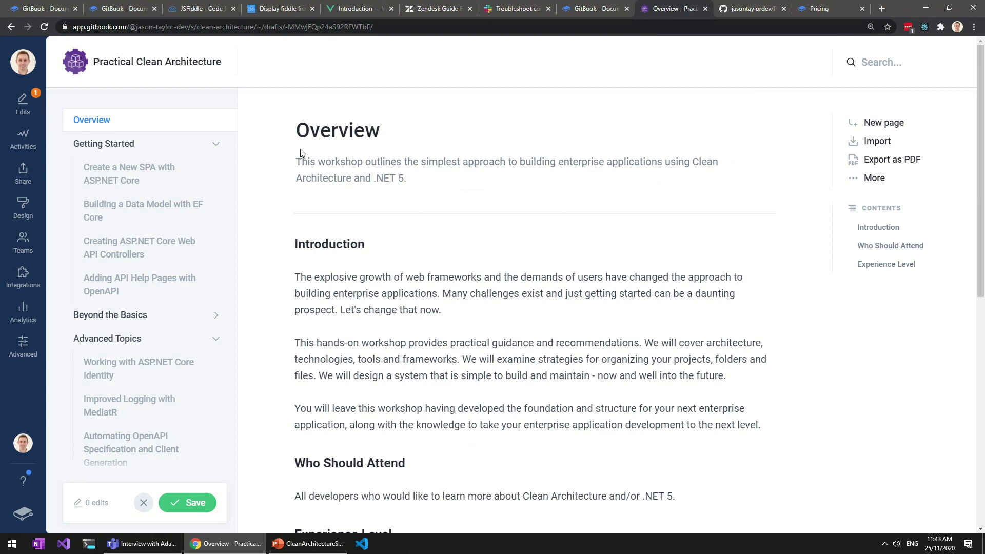
Collapse Getting Started and Advanced Topics, then expand the GitHub integration in settings.
left_click(216, 144)
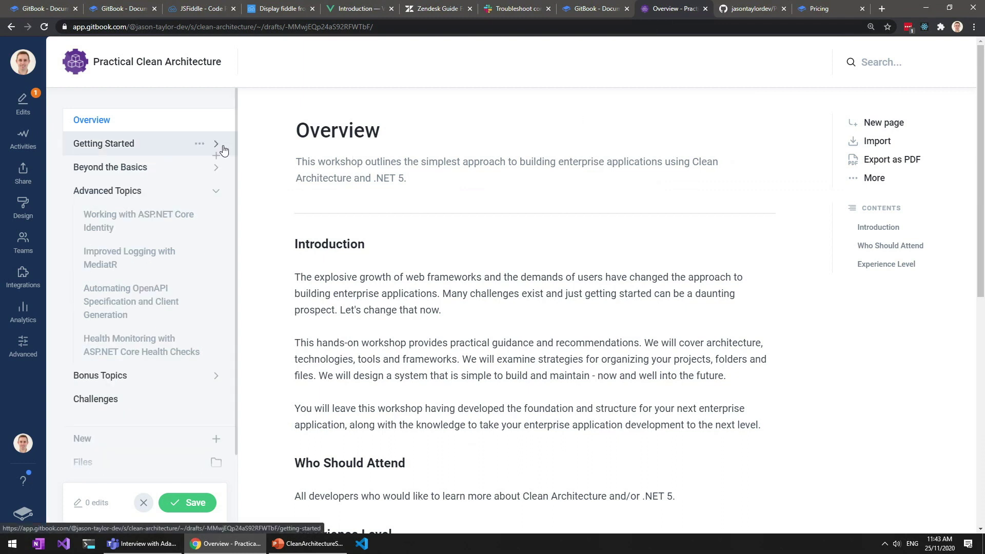
left_click(218, 192)
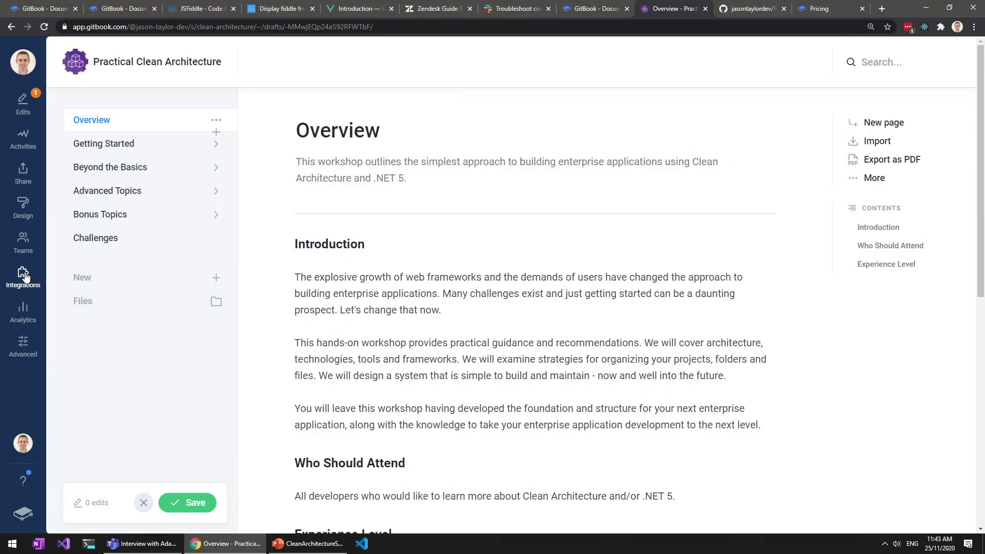
left_click(23, 274)
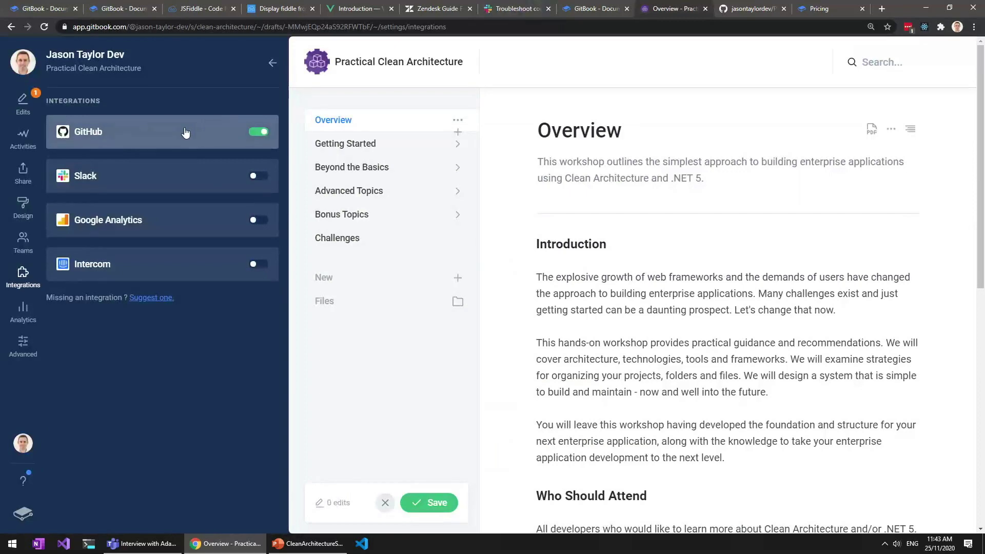
left_click(186, 133)
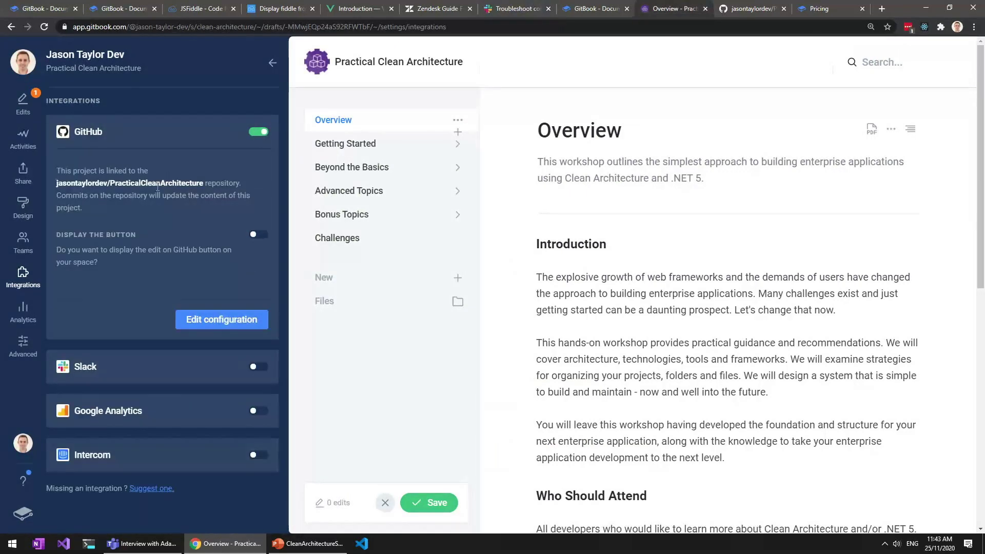
On GitHub, browse .gitbook/assets, then the advanced-topics folder and its nswag markdown file.
left_click(755, 9)
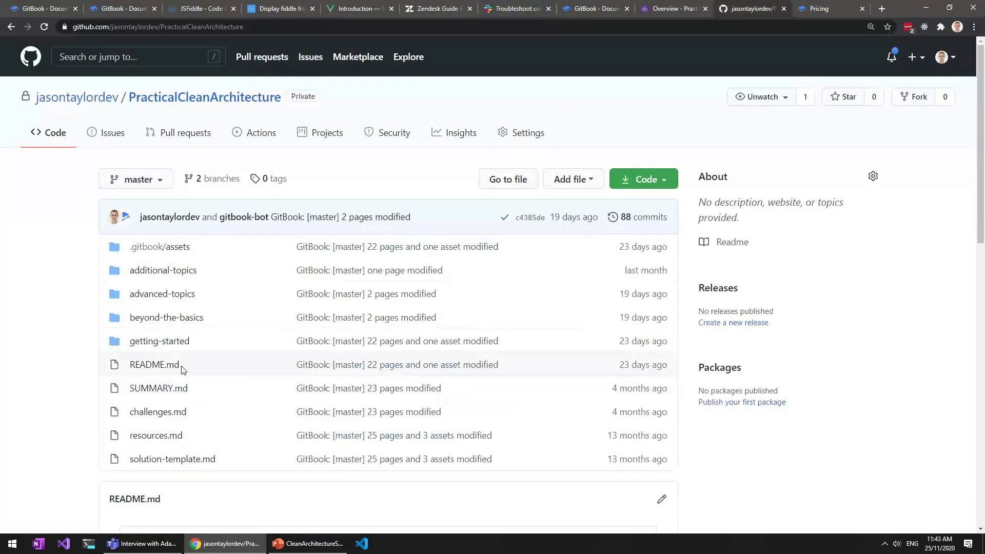
left_click(176, 248)
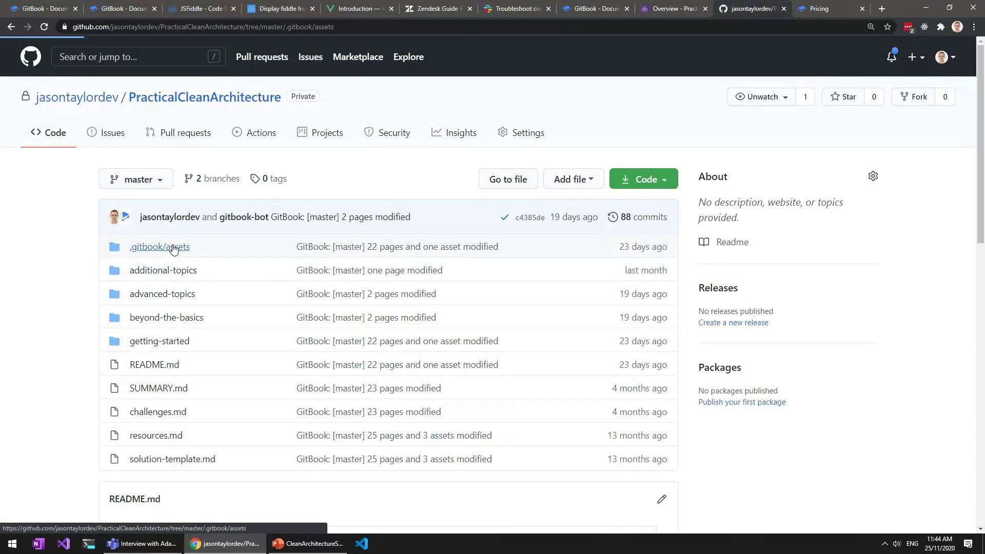
scroll(252, 287, "down", 5)
scroll(251, 279, "down", 2)
key("alt+Left")
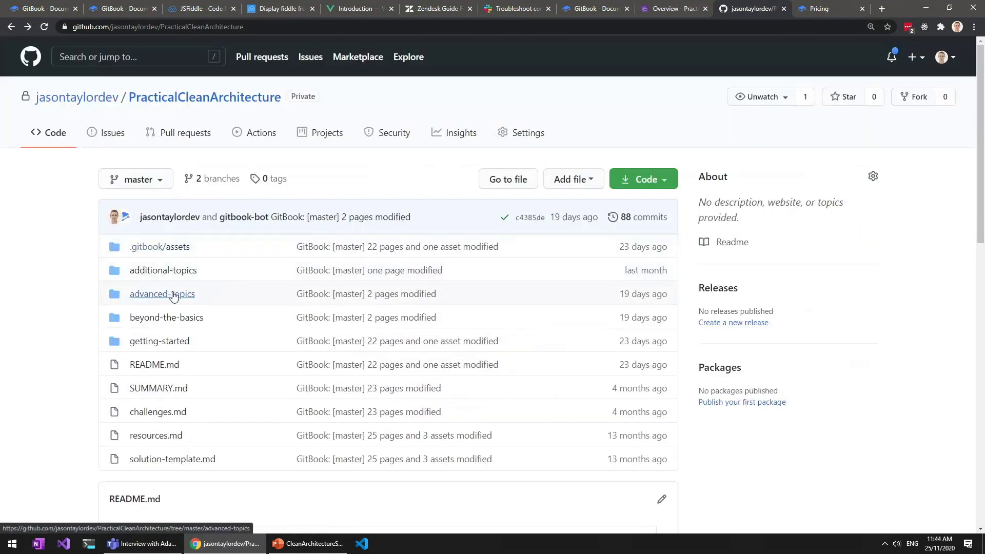
left_click(173, 293)
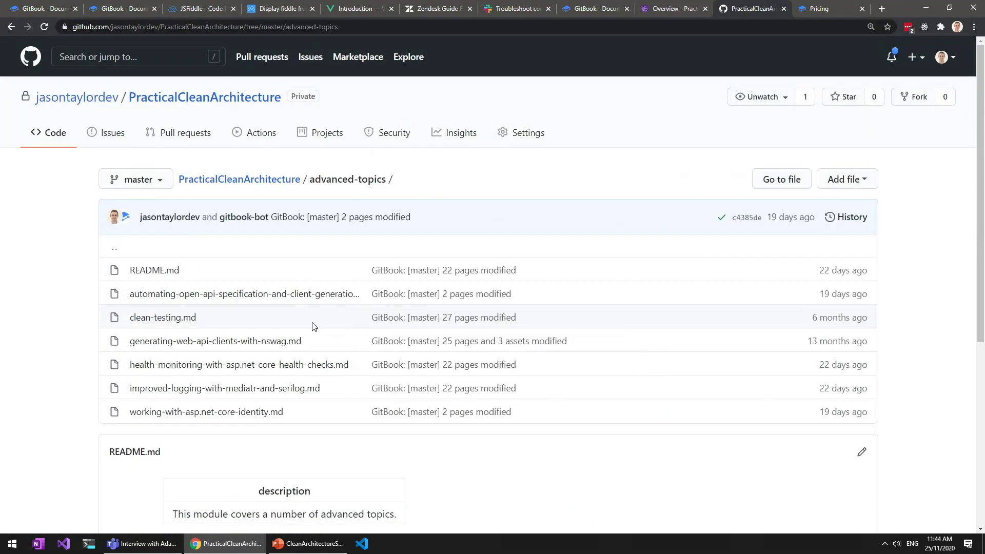
left_click(287, 340)
key("alt+Left")
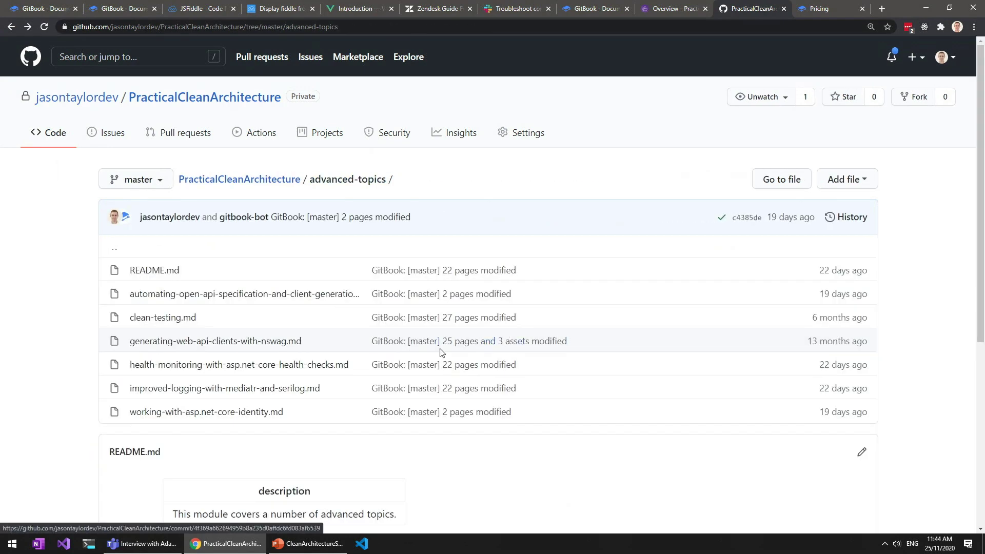
Open health-monitoring-with-asp.net-core-health-checks.md, select its tabs line, and read its raw markdown.
left_click(297, 364)
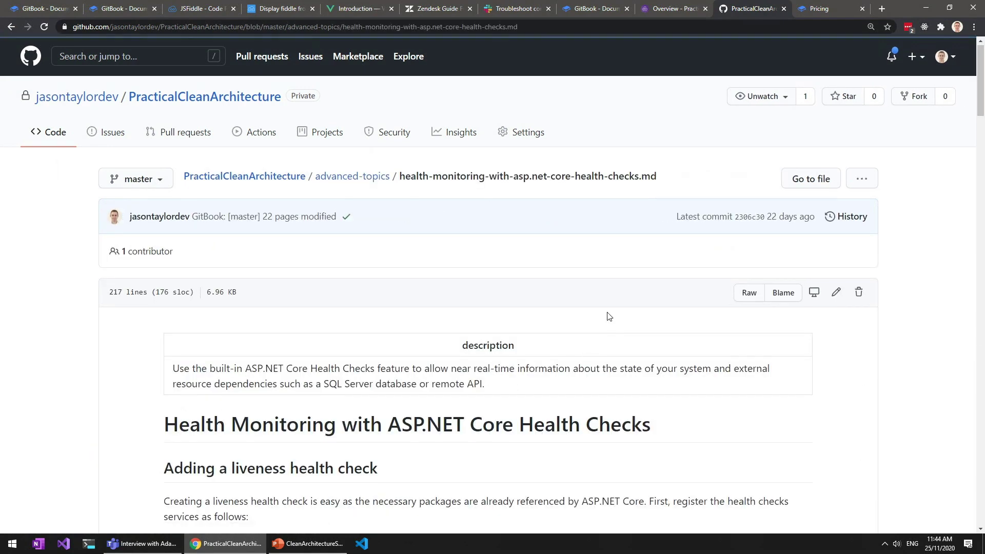
scroll(611, 302, "down", 4)
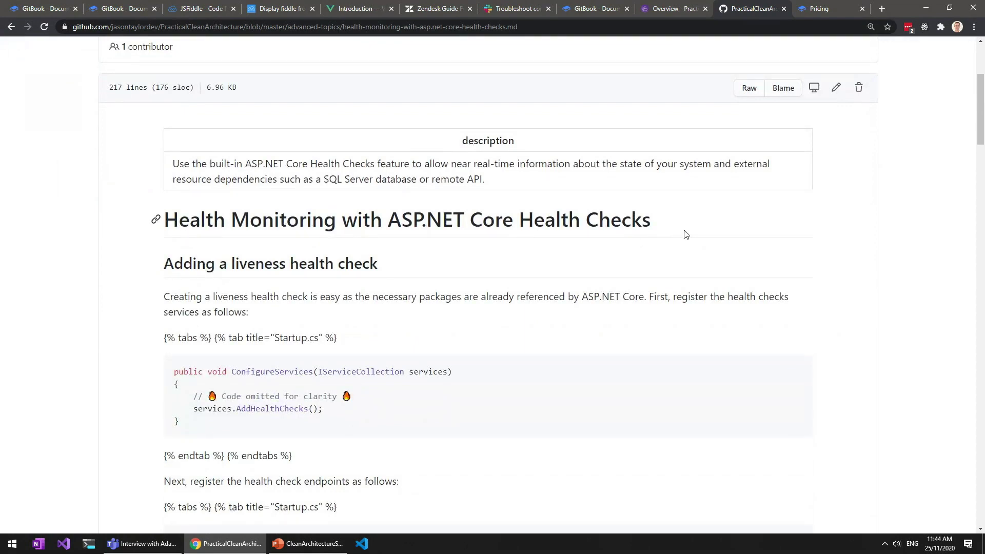
scroll(698, 220, "down", 3)
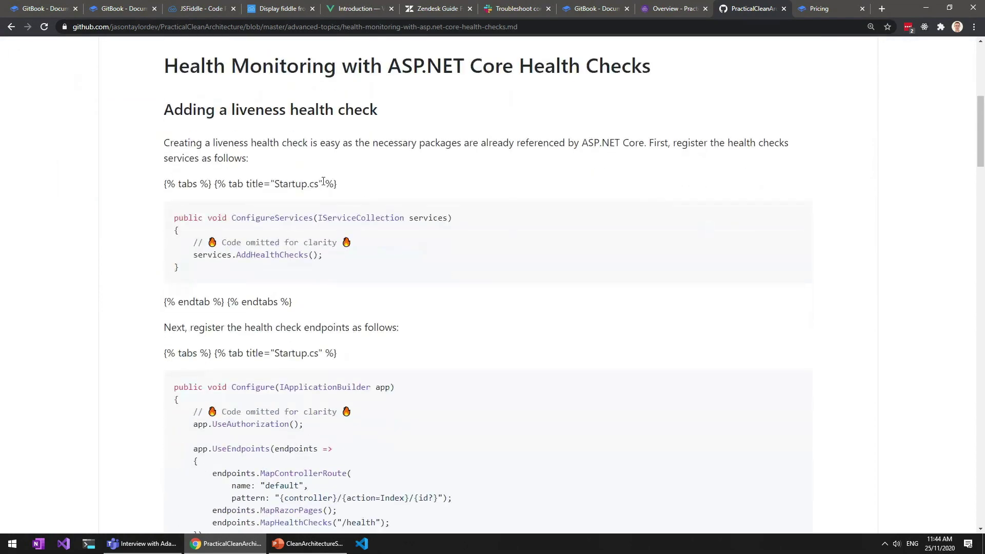
left_click_drag(337, 183, 161, 185)
scroll(579, 257, "up", 5)
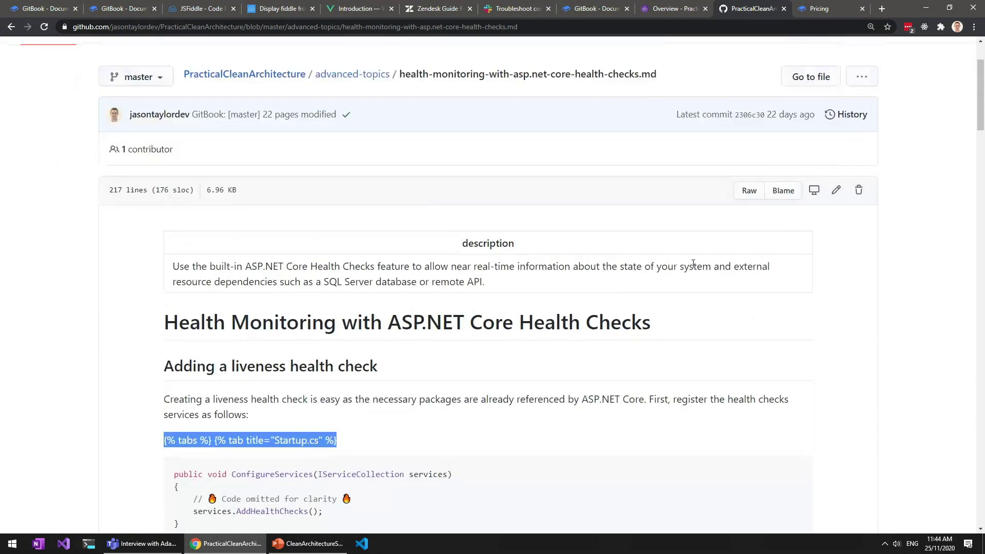
left_click(748, 190)
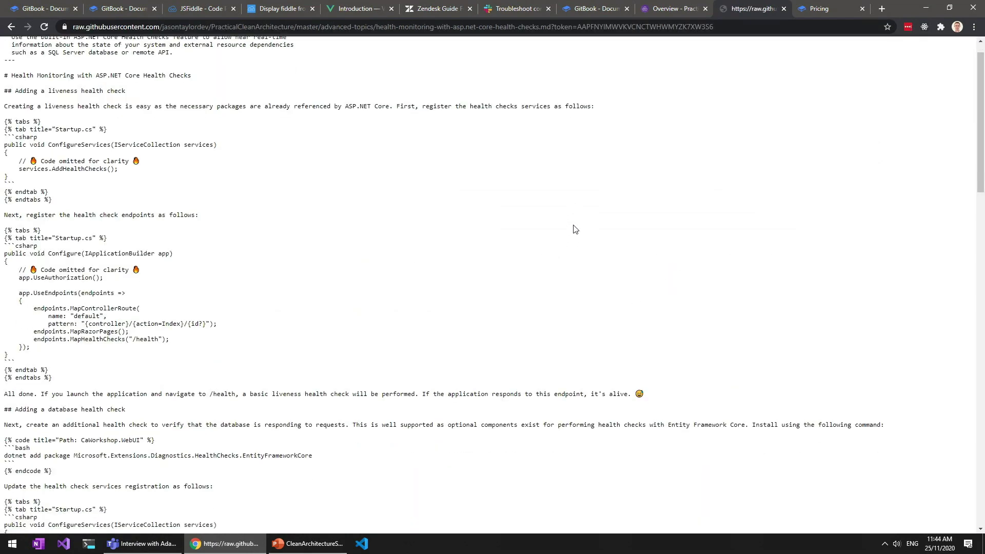
scroll(574, 229, "down", 6)
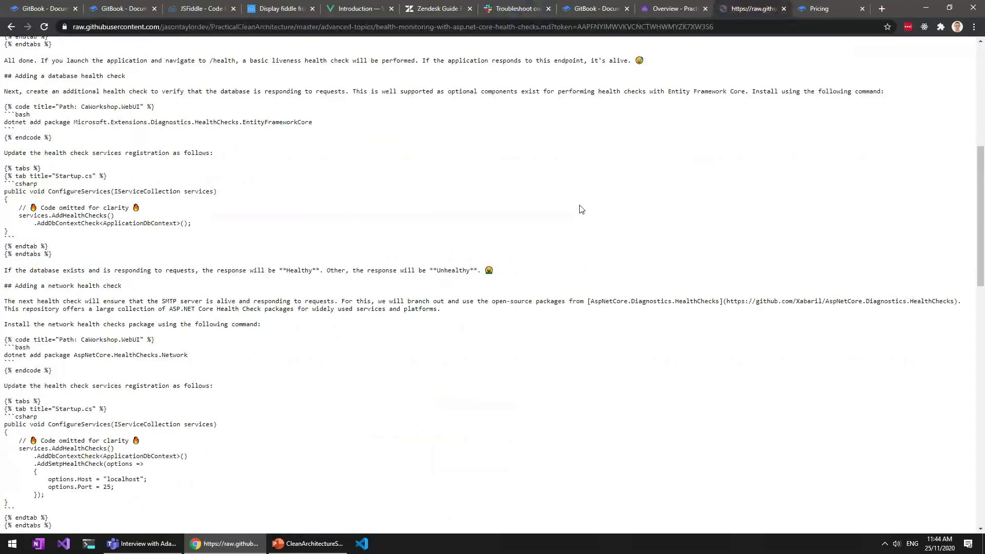
scroll(581, 209, "down", 3)
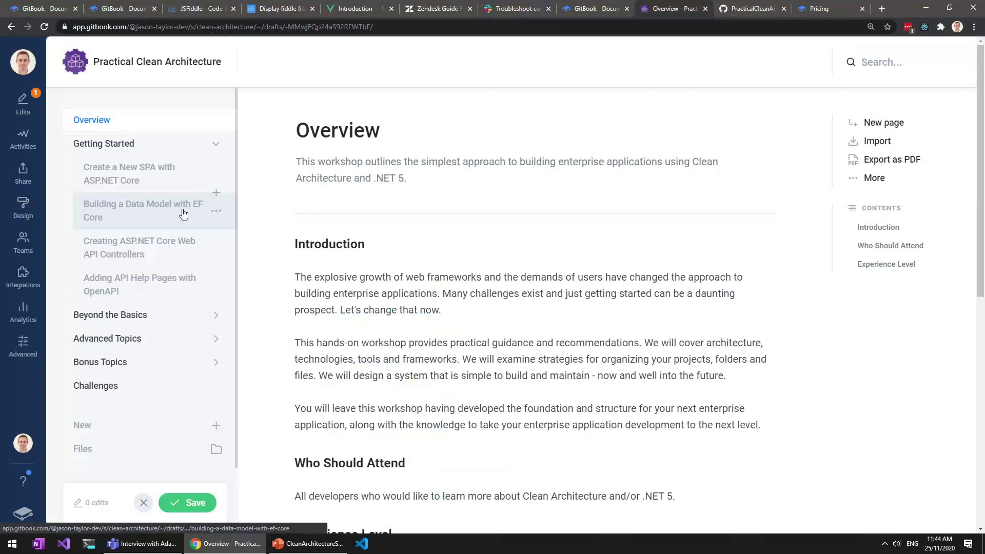
Open Building a Data Model with EF Core and inspect the Models/PriorityLevel.cs code block.
left_click(183, 213)
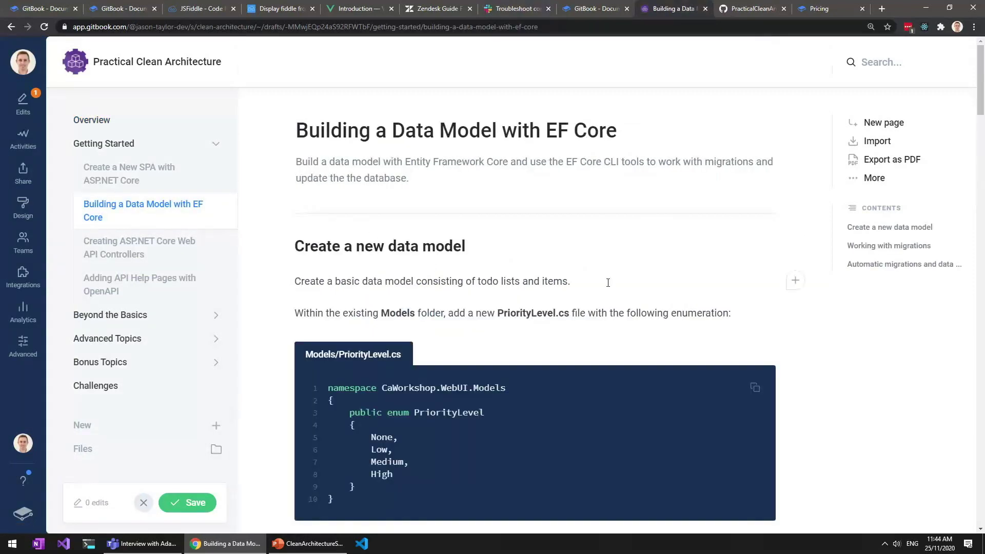
scroll(630, 268, "down", 2)
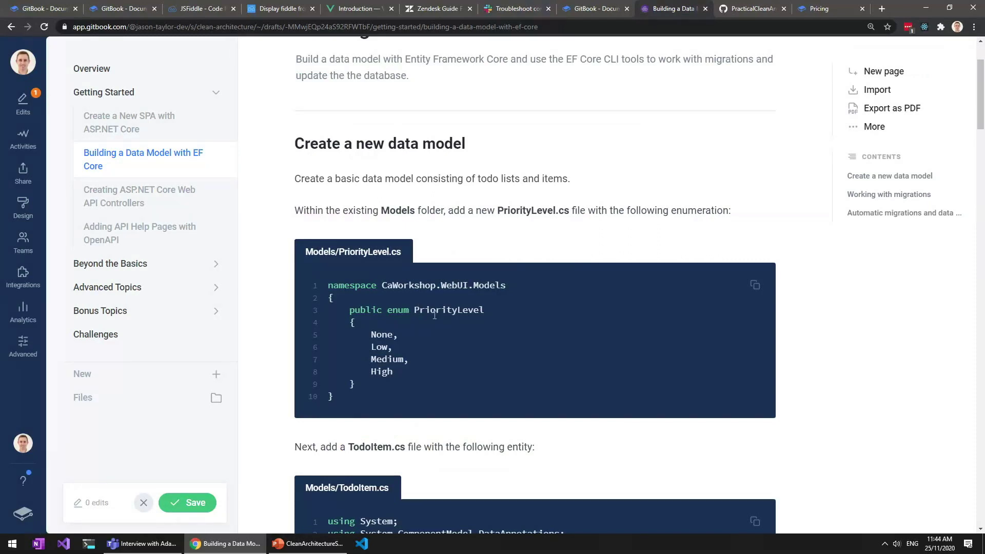
triple_click(358, 253)
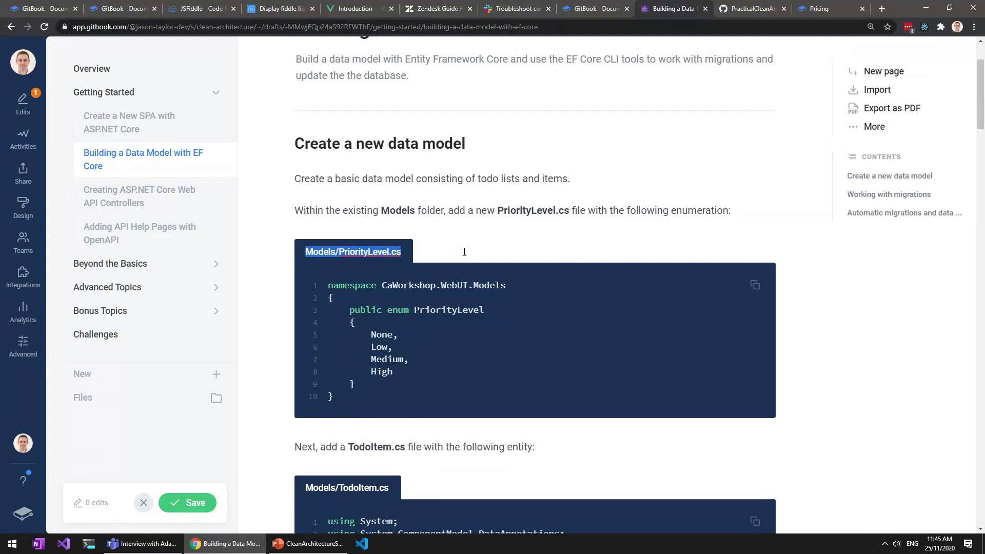
left_click(678, 296)
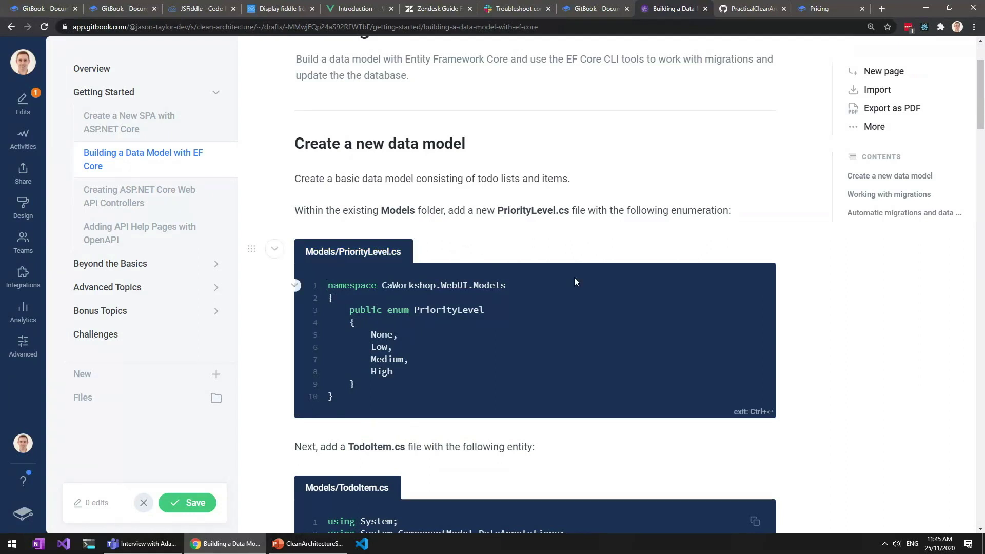
left_click(787, 226)
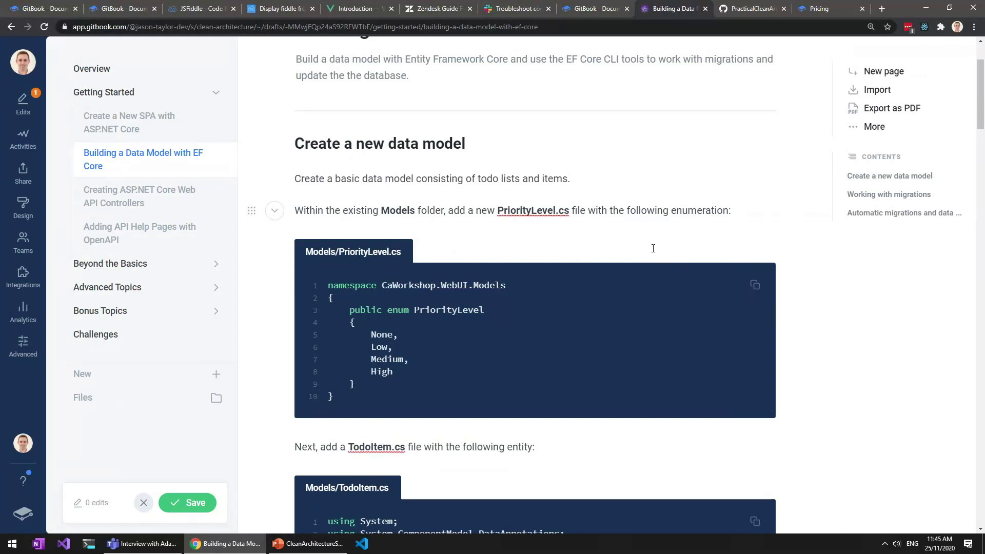
scroll(620, 238, "down", 4)
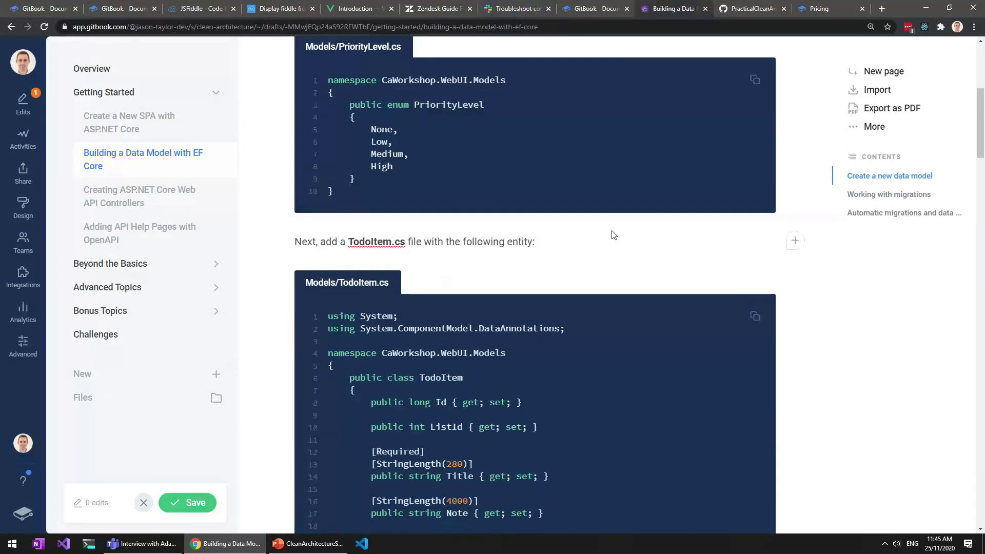
scroll(610, 233, "up", 2)
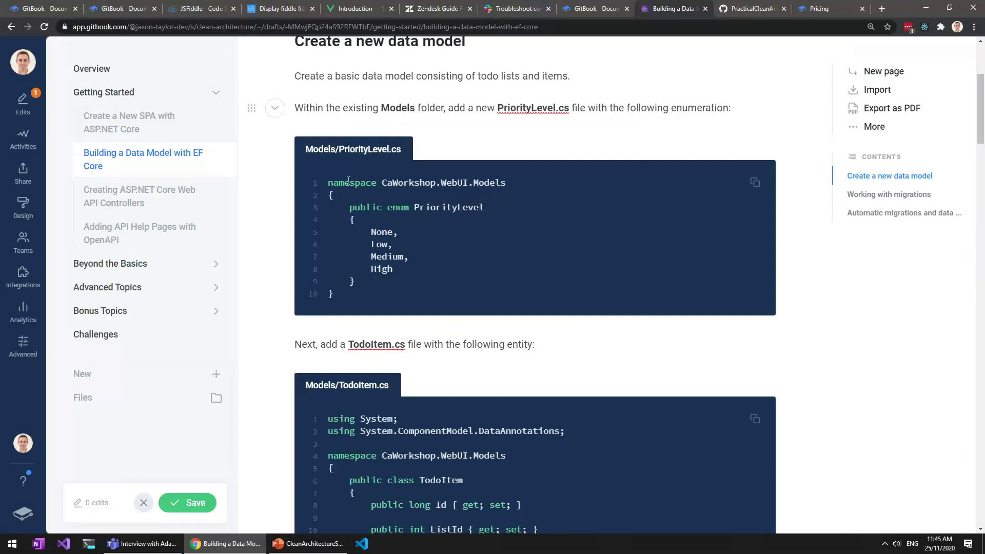
left_click(321, 188)
left_click(295, 184)
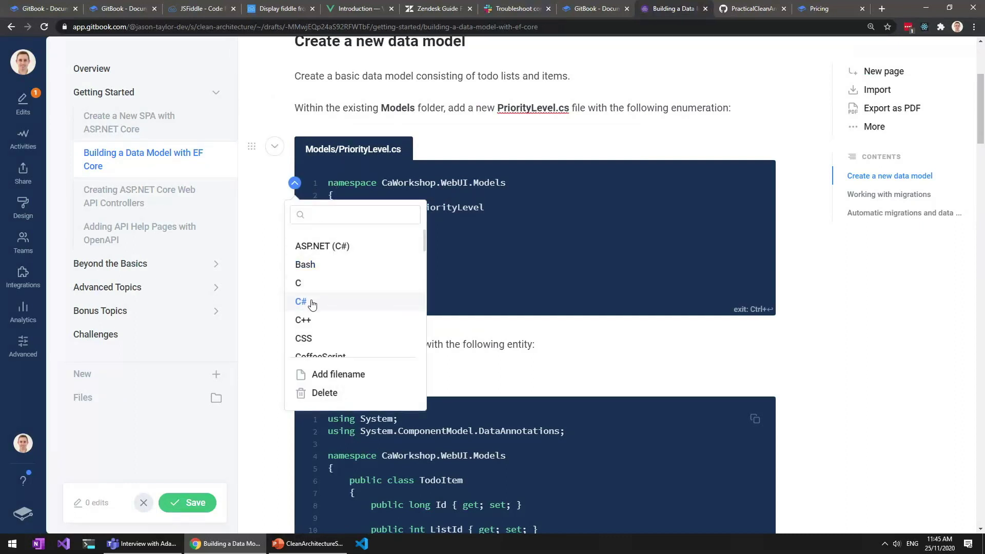
left_click(537, 246)
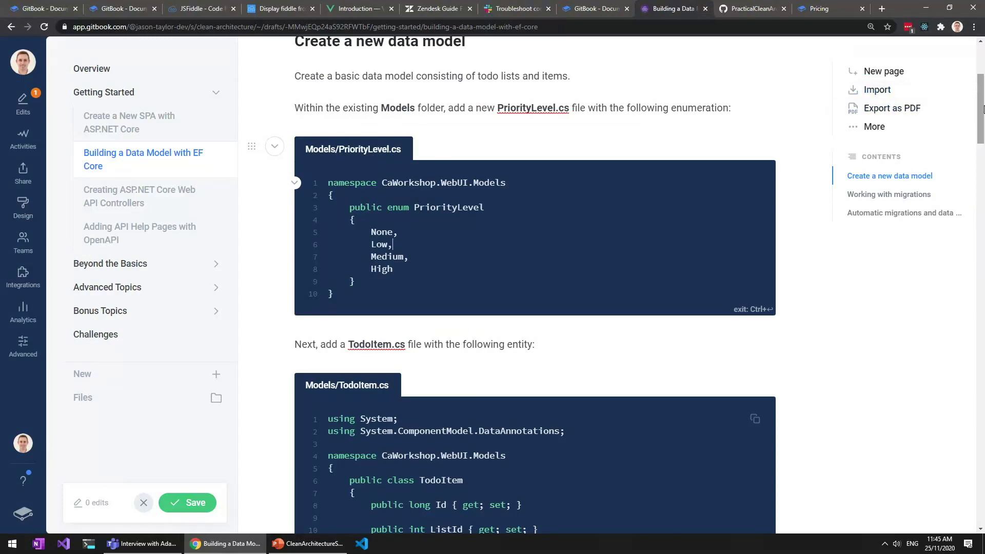
left_click_drag(976, 126, 952, 400)
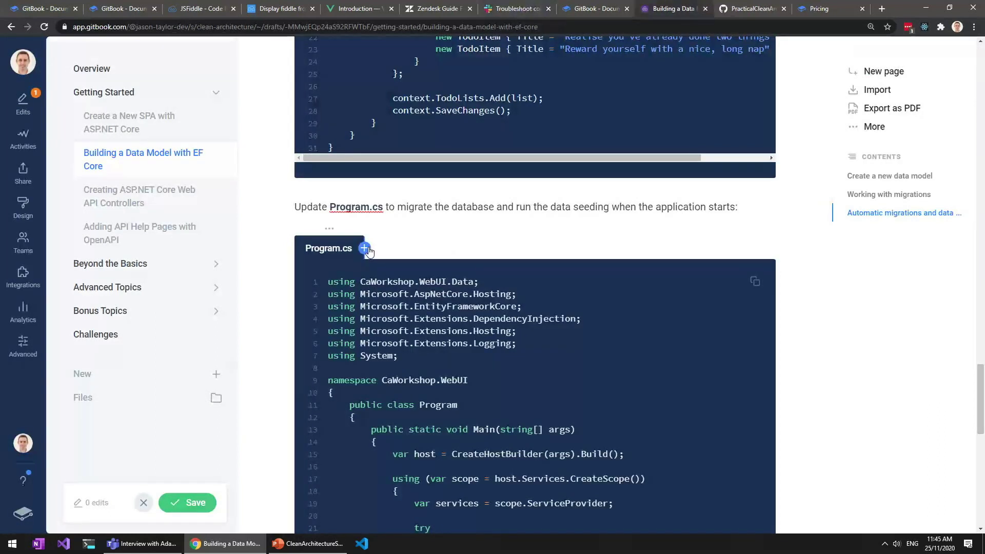
left_click(368, 248)
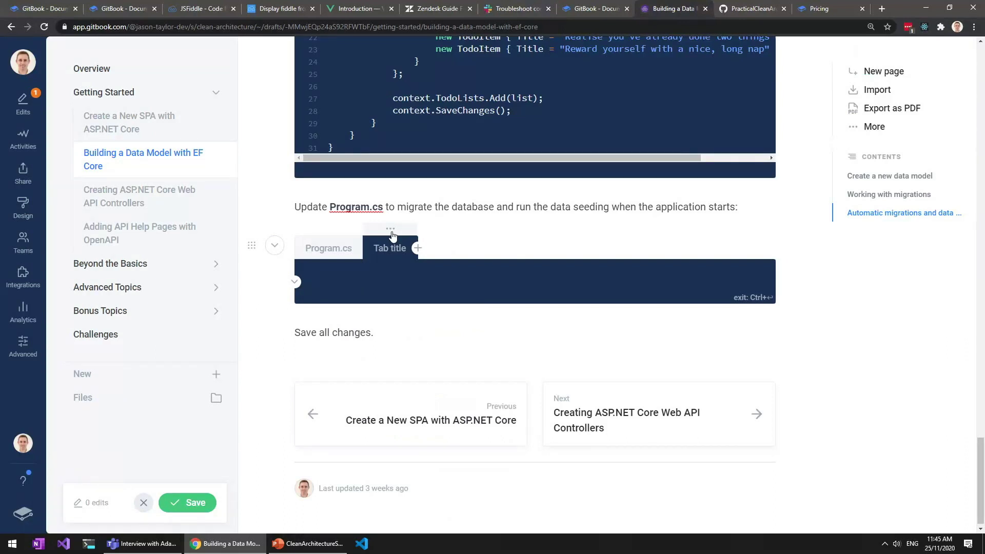
left_click(561, 226)
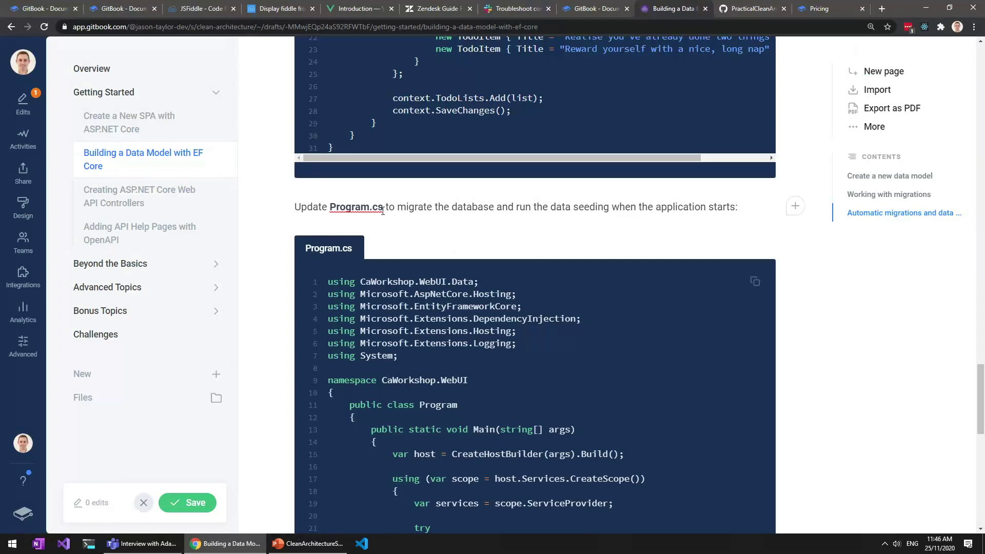
left_click_drag(383, 207, 329, 207)
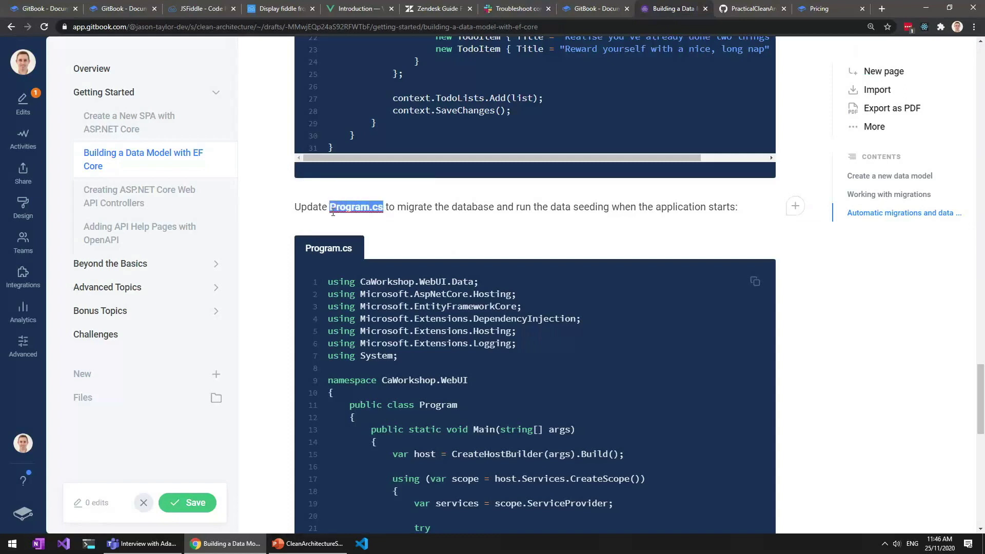
left_click(403, 221)
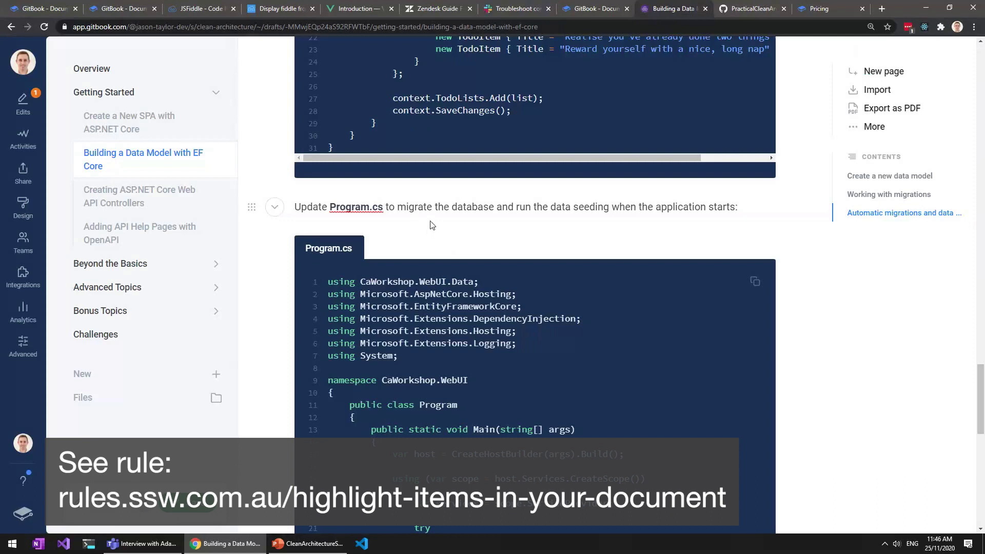
double_click(421, 210)
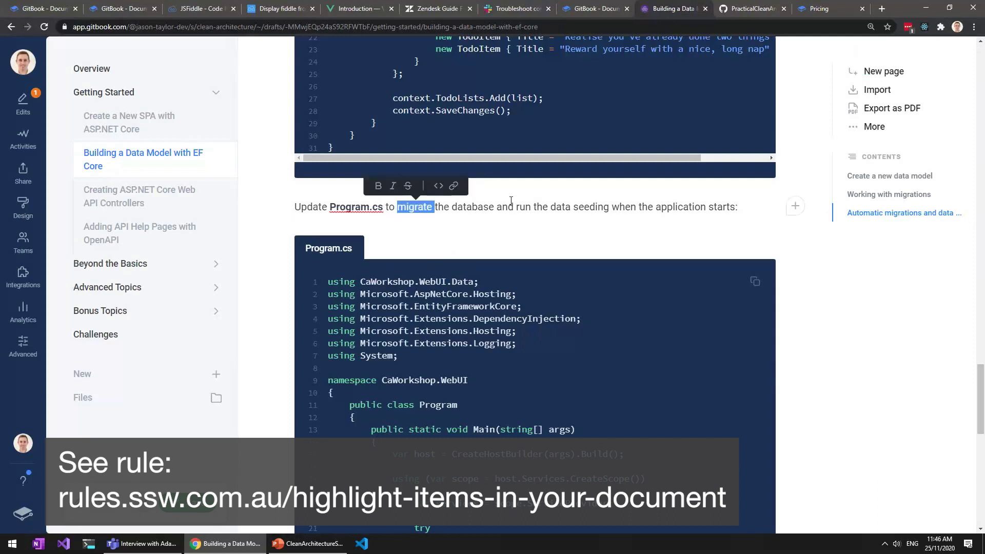
left_click(438, 191)
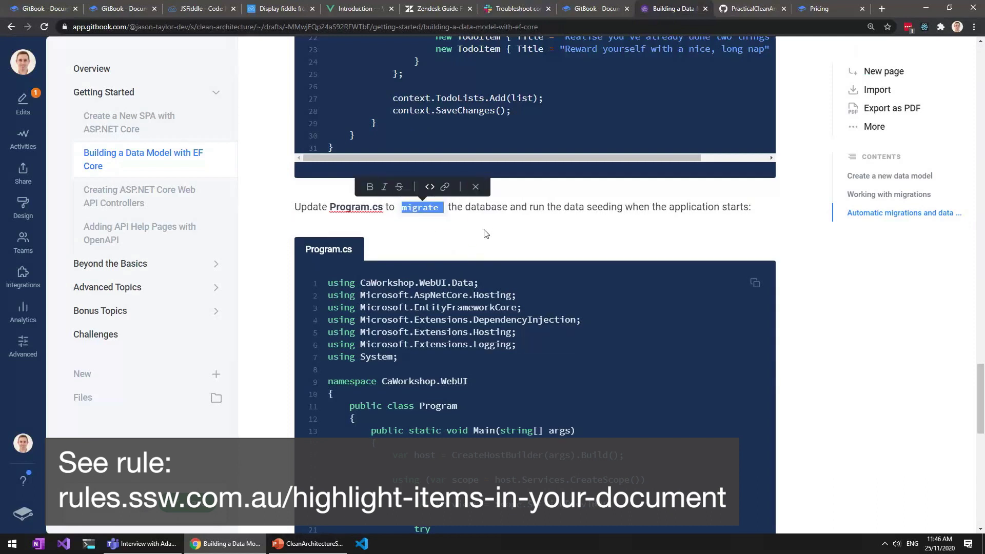
left_click(475, 230)
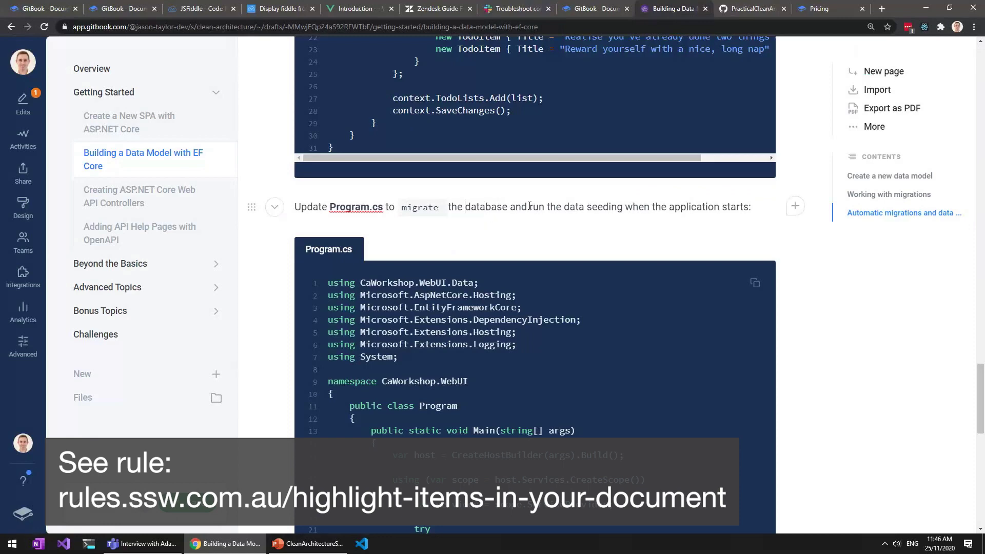
key("ctrl+z")
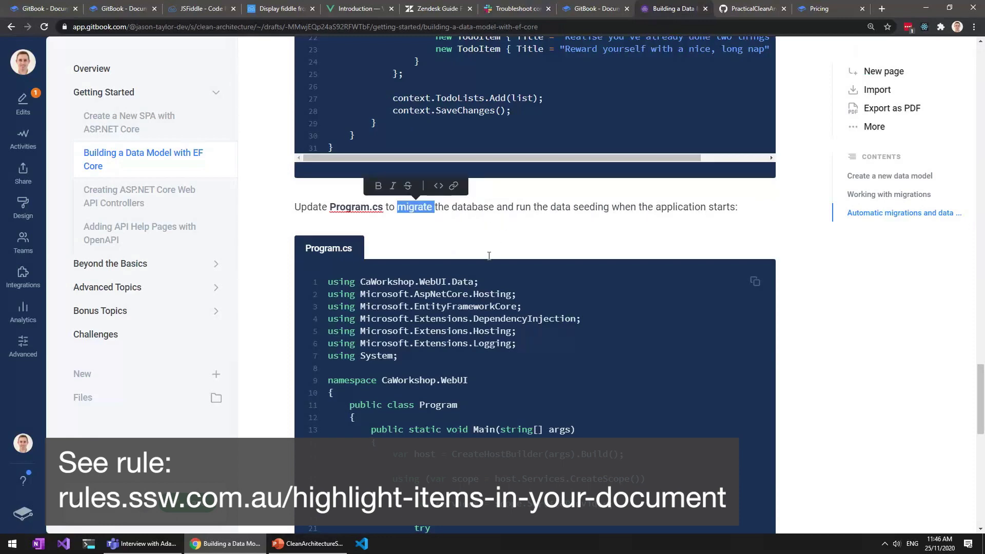
scroll(601, 262, "up", 15)
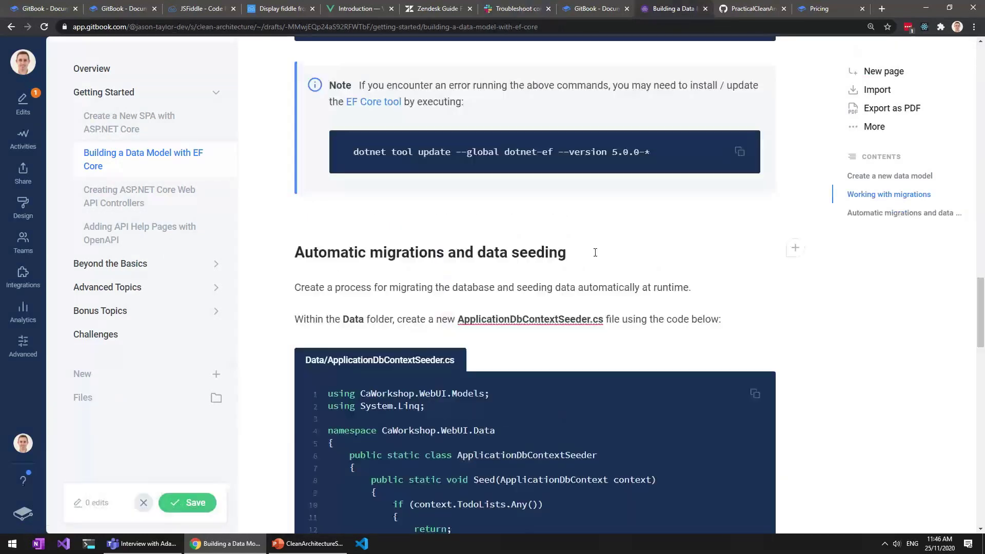
scroll(601, 262, "down", 3)
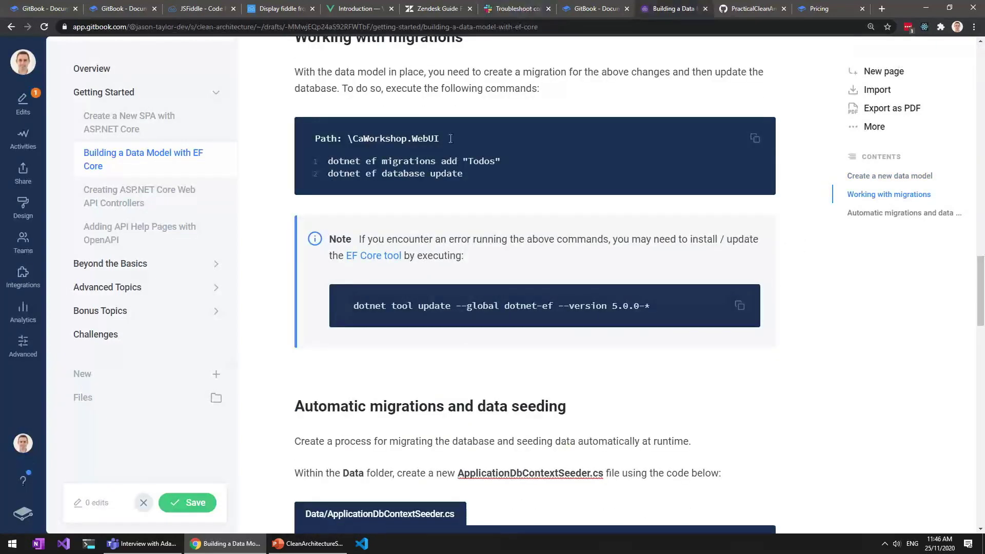
left_click_drag(450, 139, 314, 139)
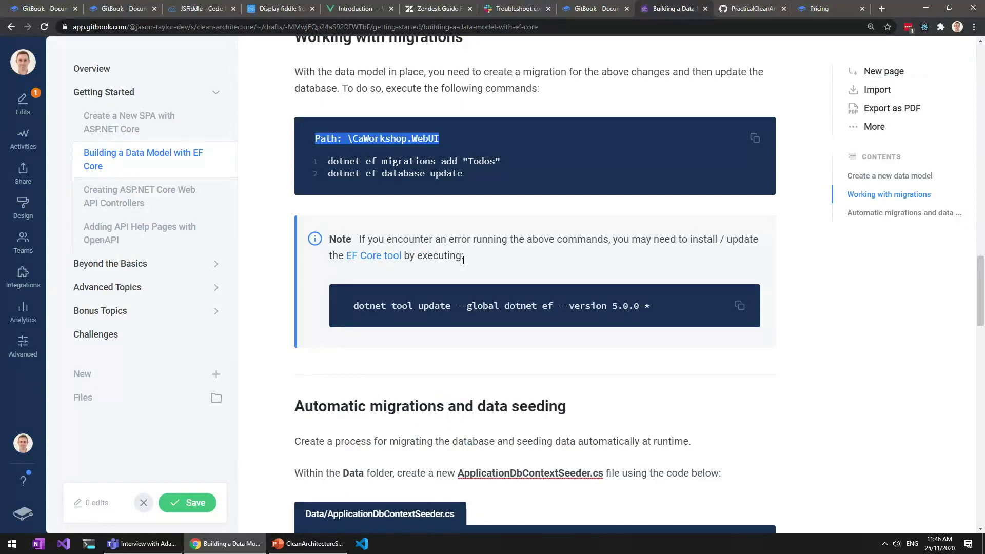
left_click(459, 143)
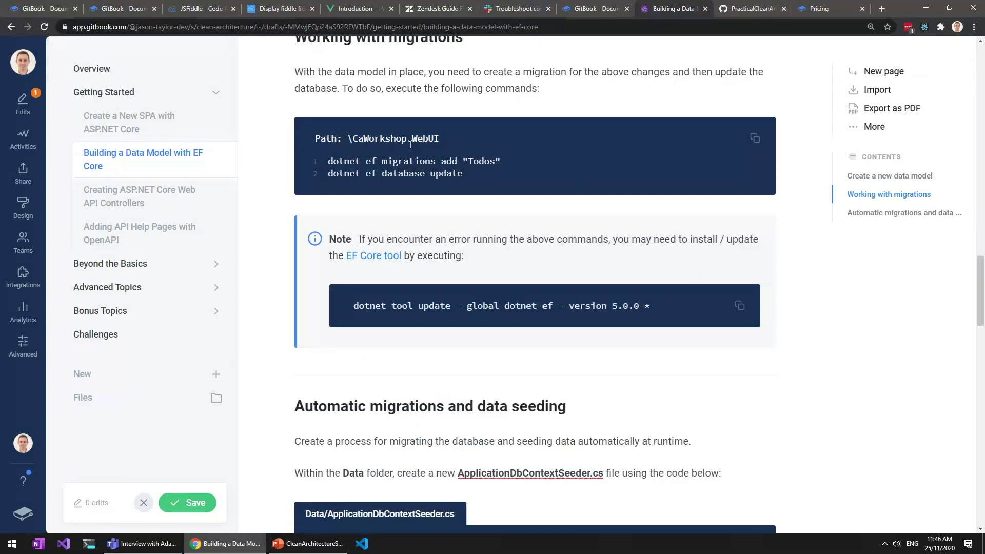
left_click_drag(509, 160, 306, 156)
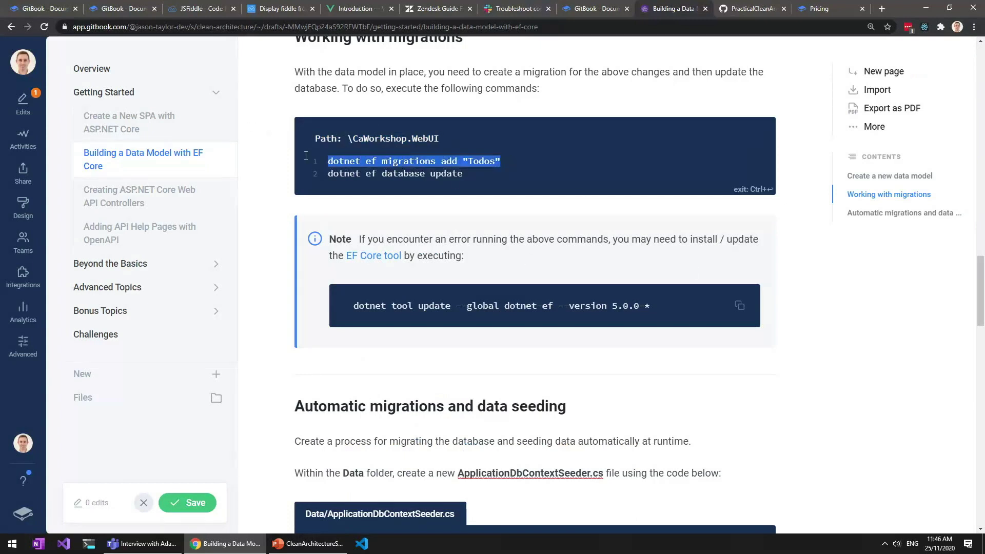
left_click_drag(472, 174, 300, 168)
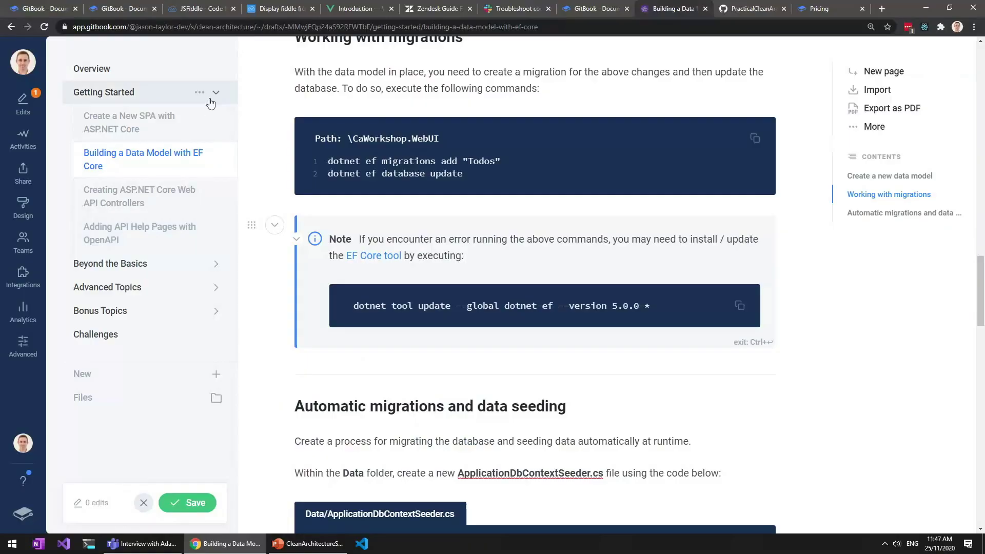
Collapse Getting Started in the page tree, then expand and collapse Bonus Topics.
left_click(215, 93)
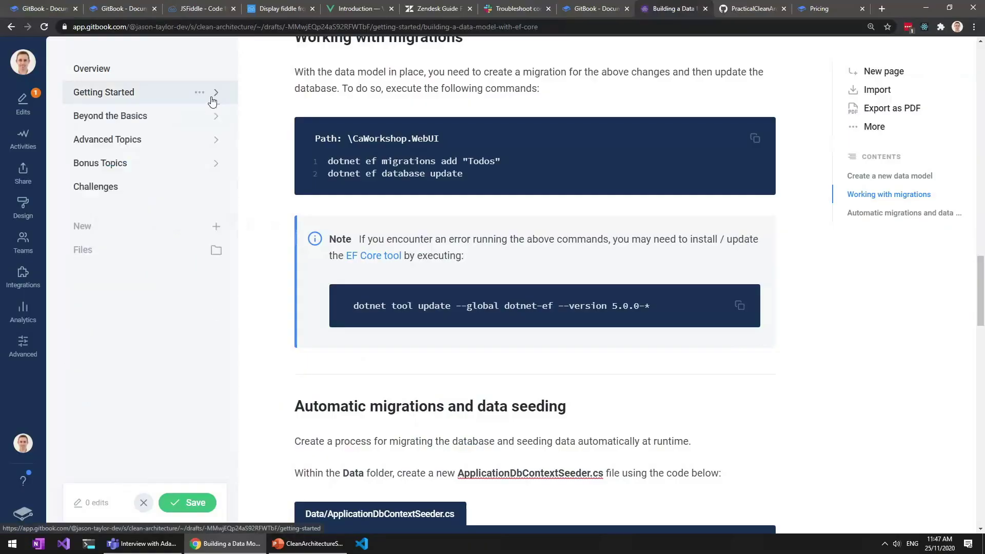
left_click(216, 164)
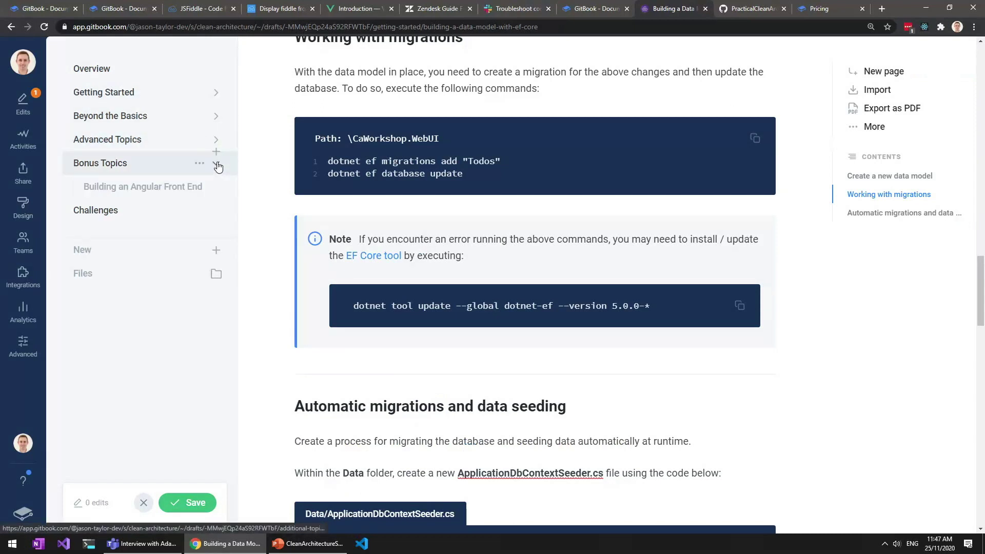
left_click(217, 164)
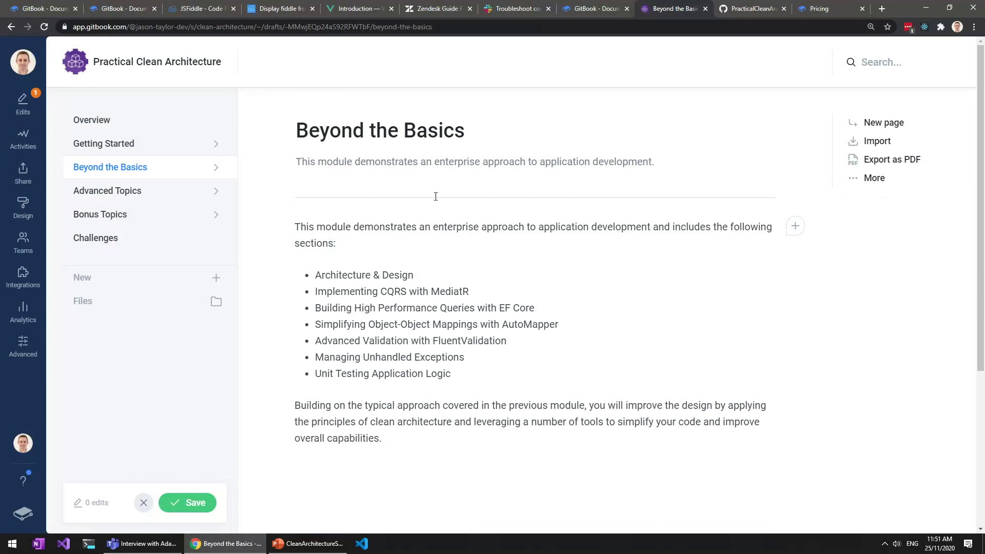
Expand Beyond the Basics to list its seven sub-pages, then bring PowerPoint's Wrapping Up slide forward.
left_click(216, 167)
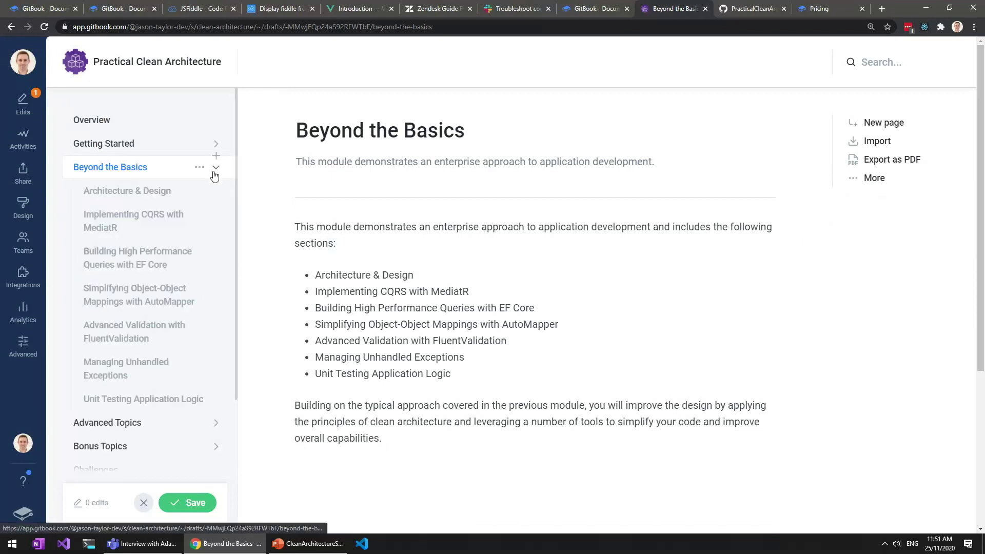
scroll(215, 330, "down", 3)
scroll(204, 318, "up", 1)
scroll(203, 312, "up", 1)
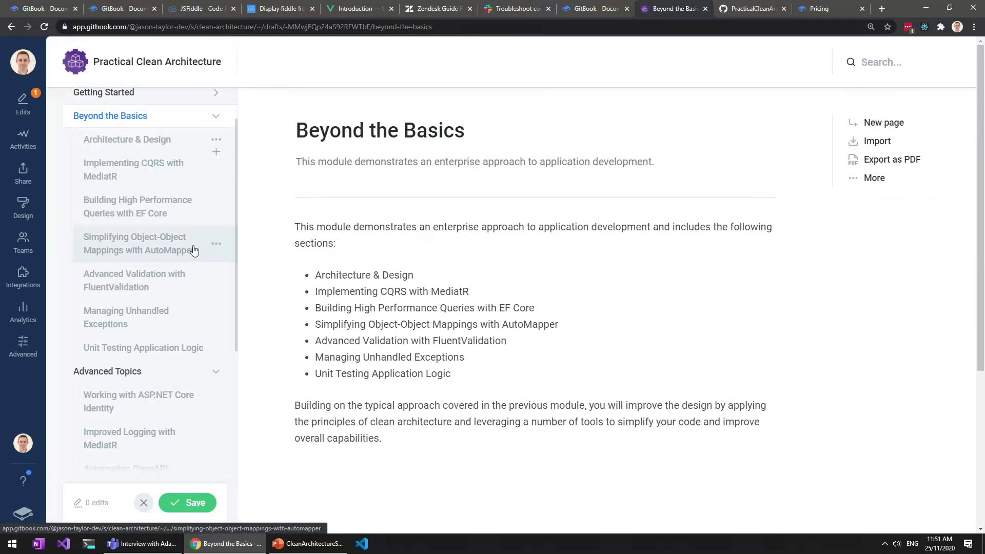
scroll(194, 248, "up", 2)
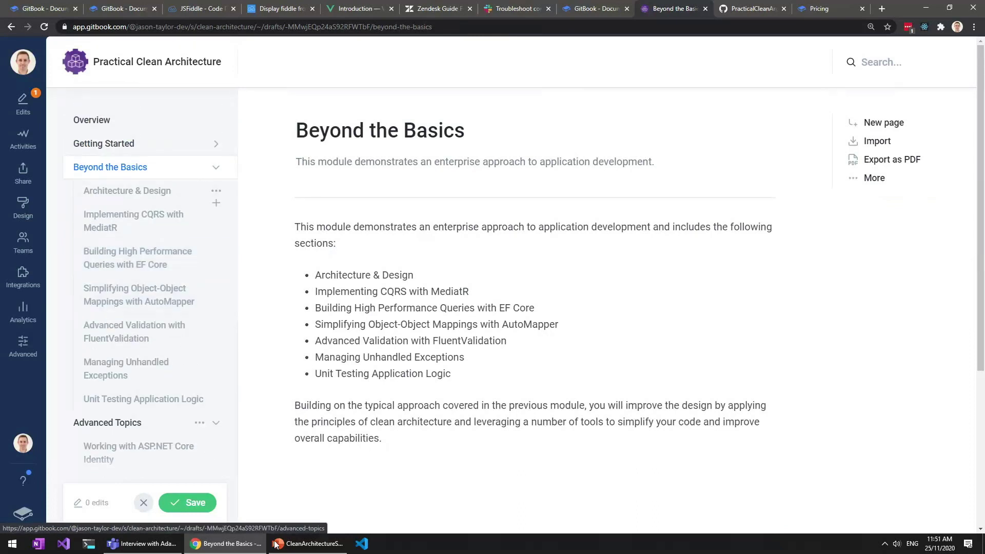
left_click(289, 543)
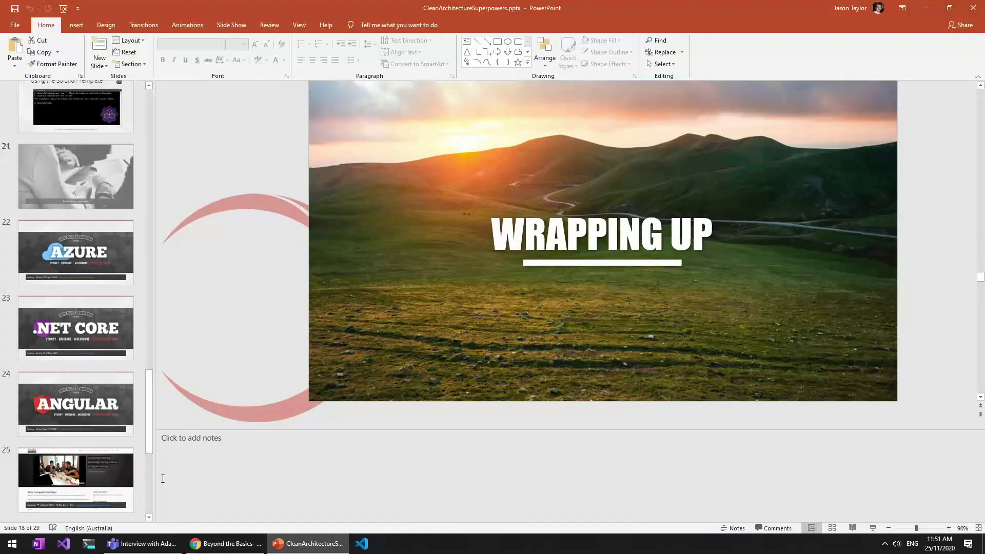
Return from PowerPoint to the GitBook workshop page in Chrome.
left_click(236, 543)
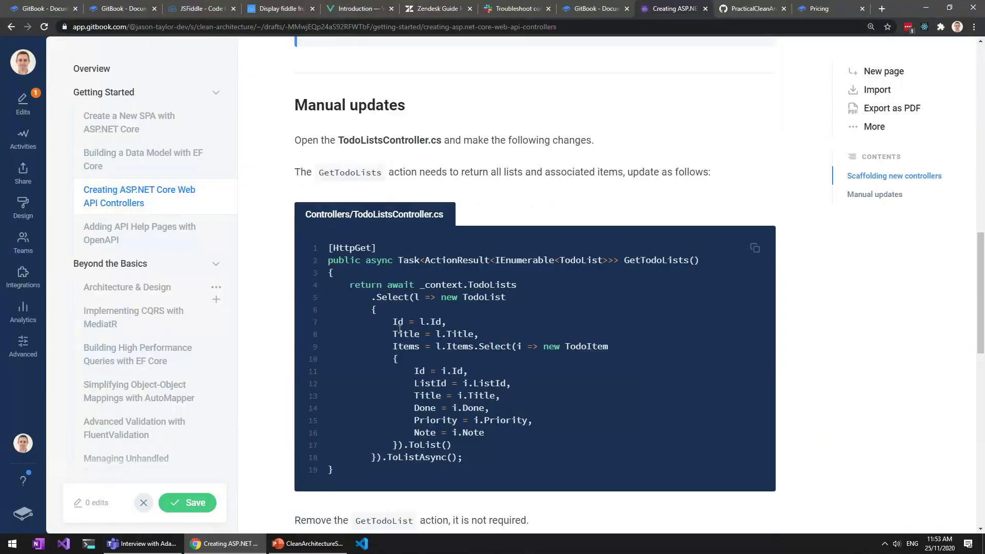
left_click_drag(391, 323, 613, 343)
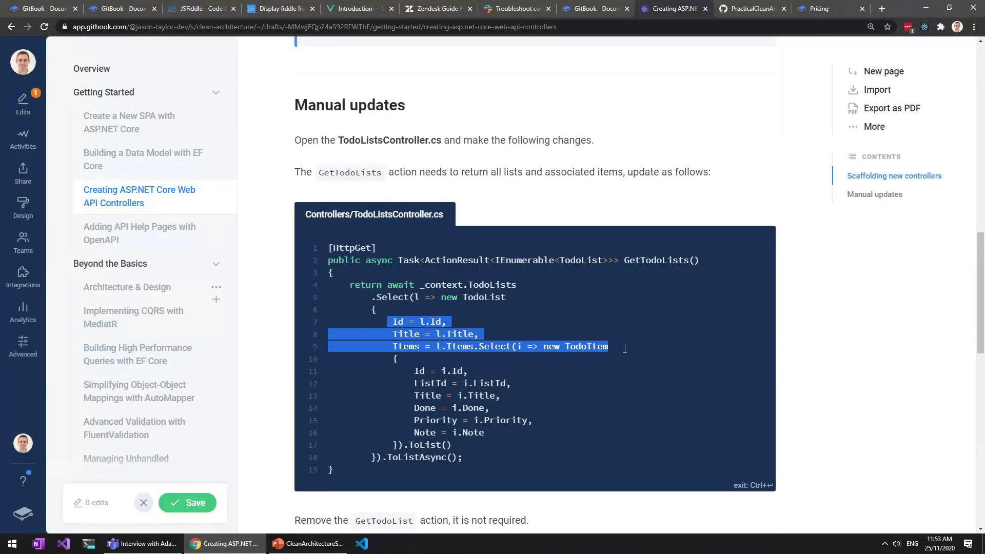
left_click_drag(625, 348, 322, 320)
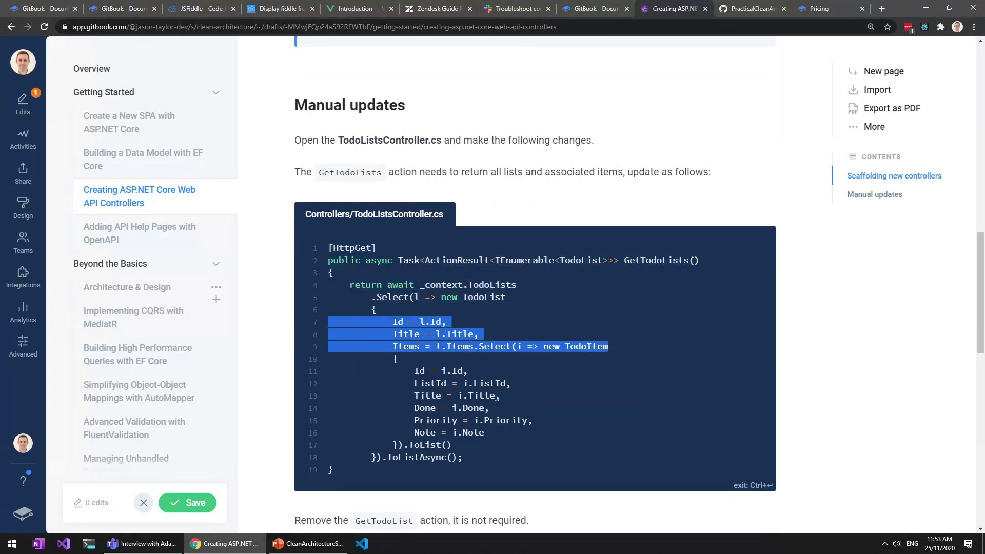
left_click_drag(502, 395, 359, 395)
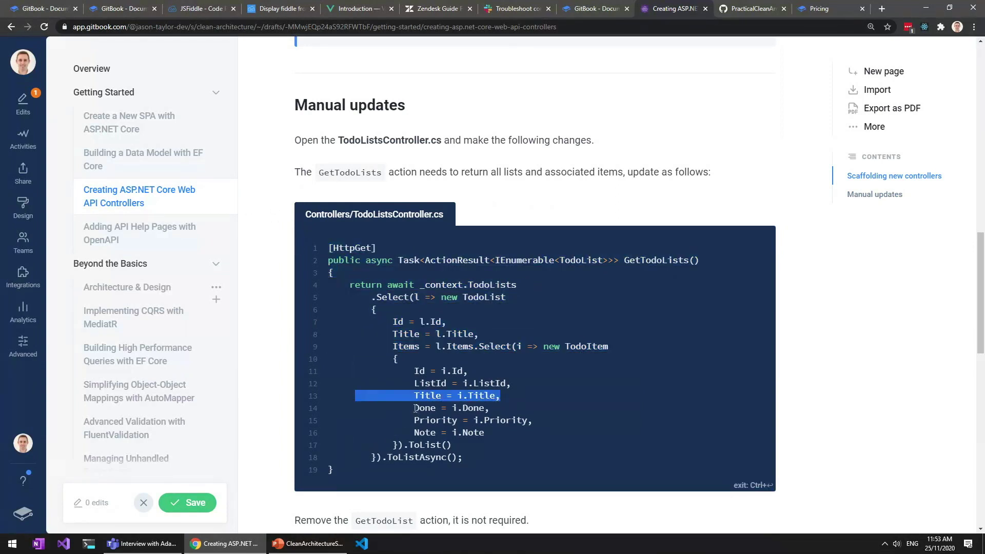
left_click_drag(414, 407, 439, 410)
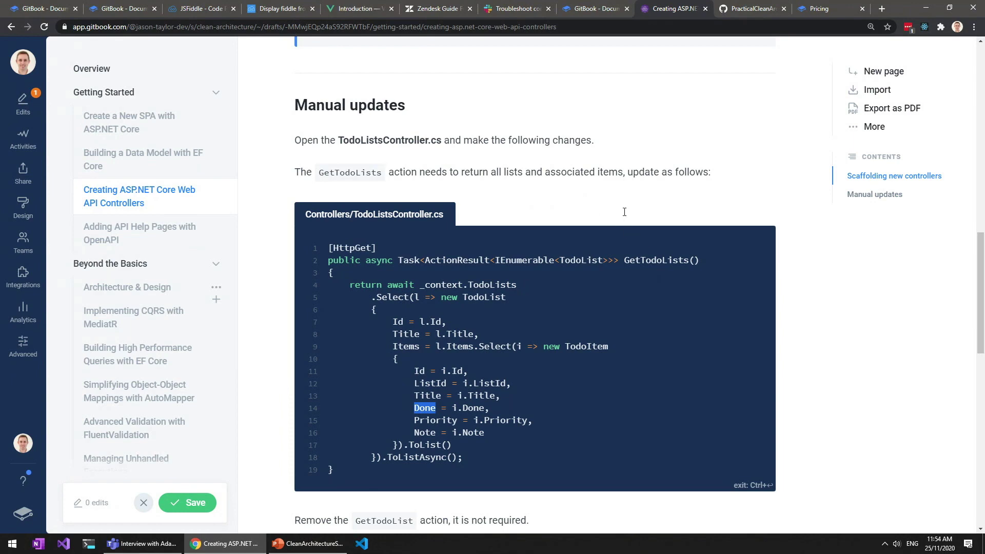
On the PracticalCleanArchitecture GitHub page, view the health-monitoring file on the netcore3.1 branch.
left_click(741, 10)
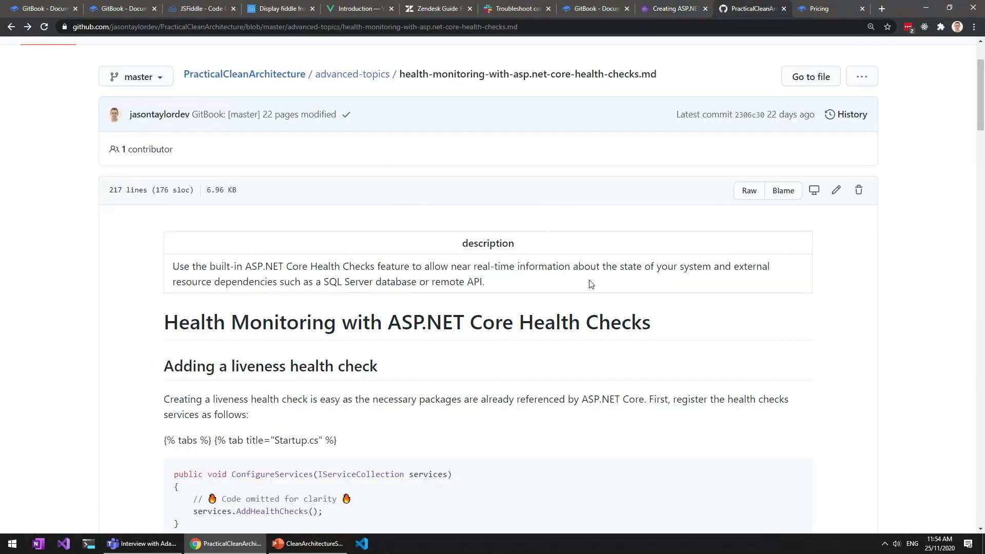
scroll(595, 267, "up", 2)
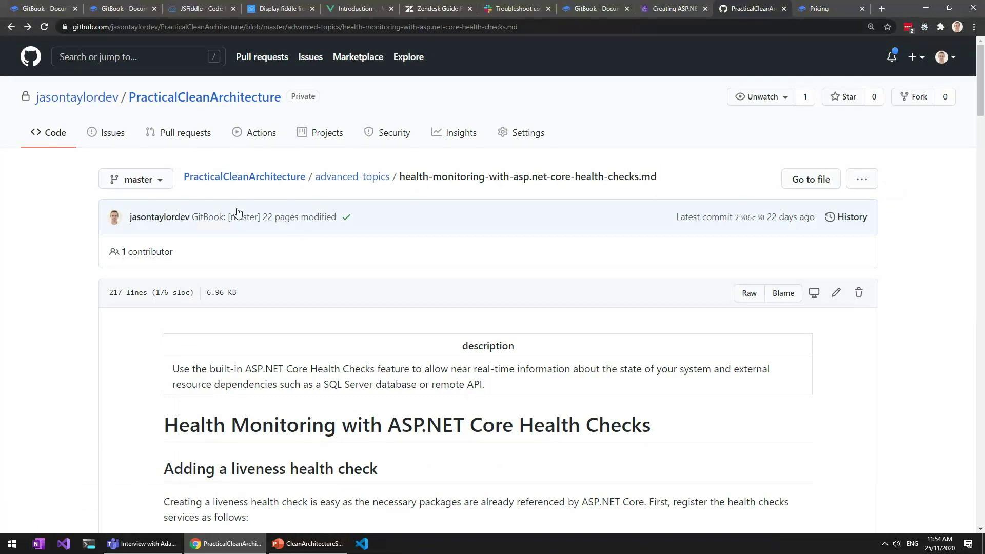
left_click(154, 179)
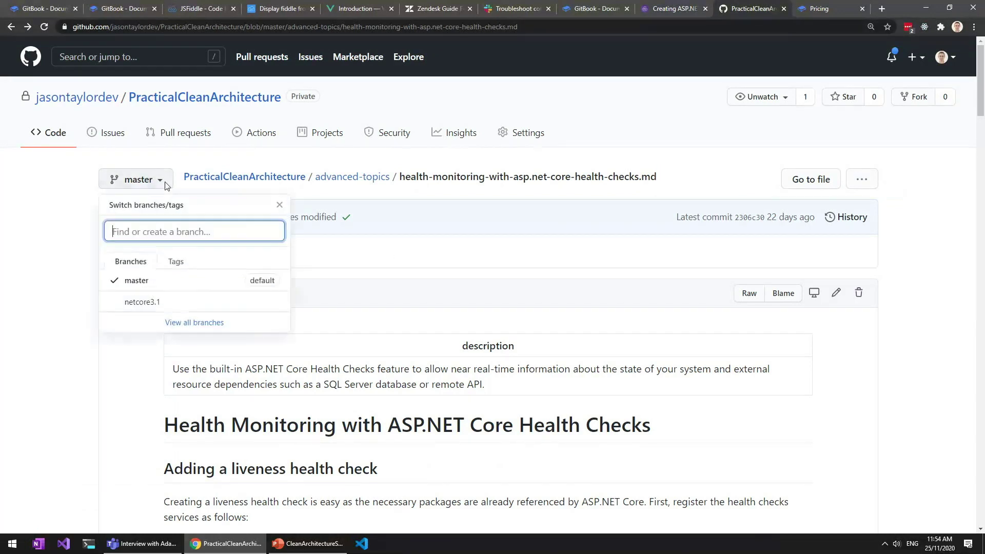
left_click(142, 303)
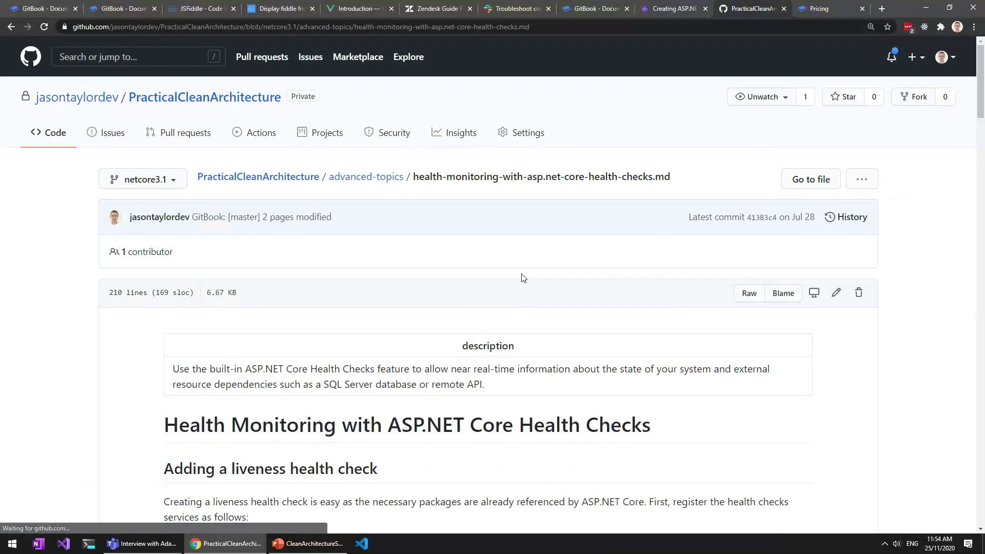
scroll(519, 278, "down", 6)
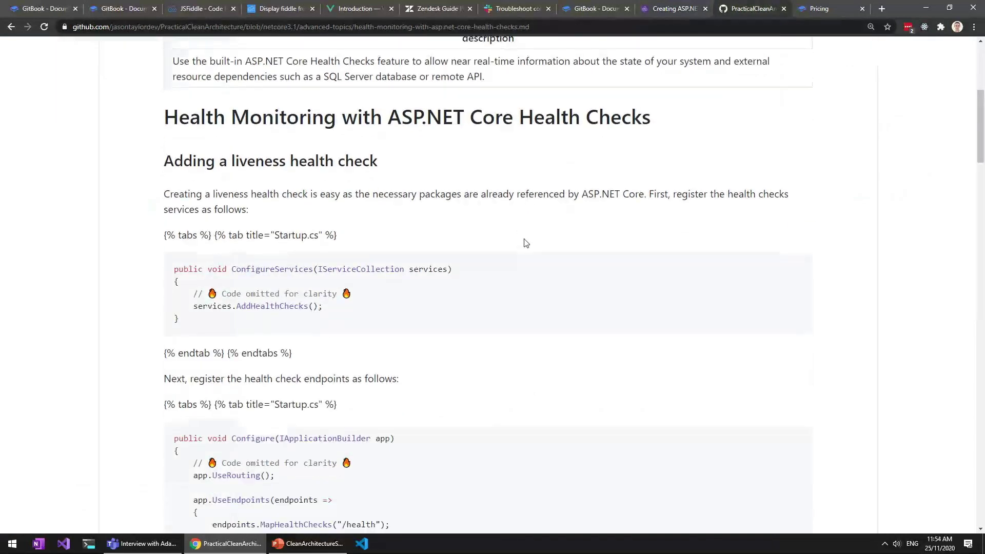
scroll(554, 237, "up", 6)
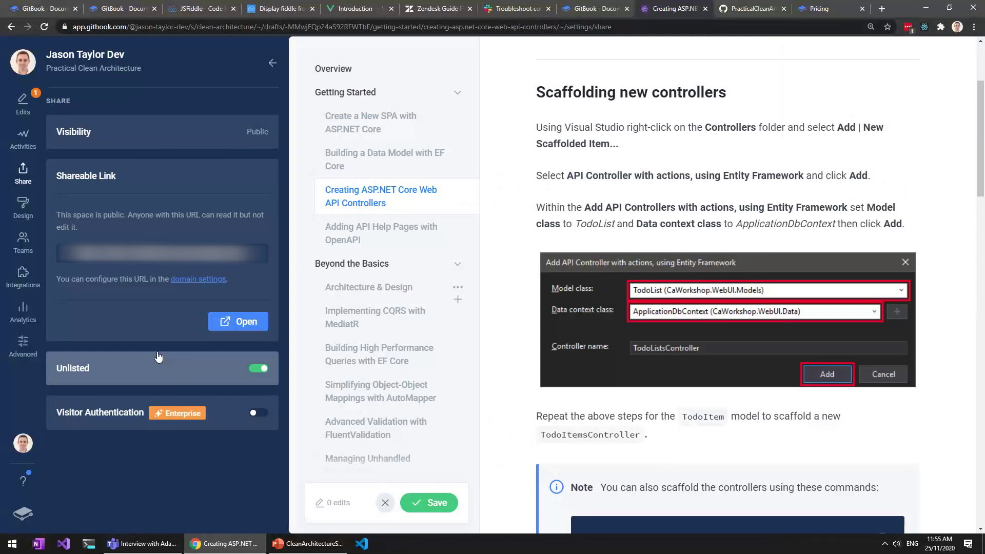
Open the space's Design settings with its logo, theme, font and language options.
left_click(29, 216)
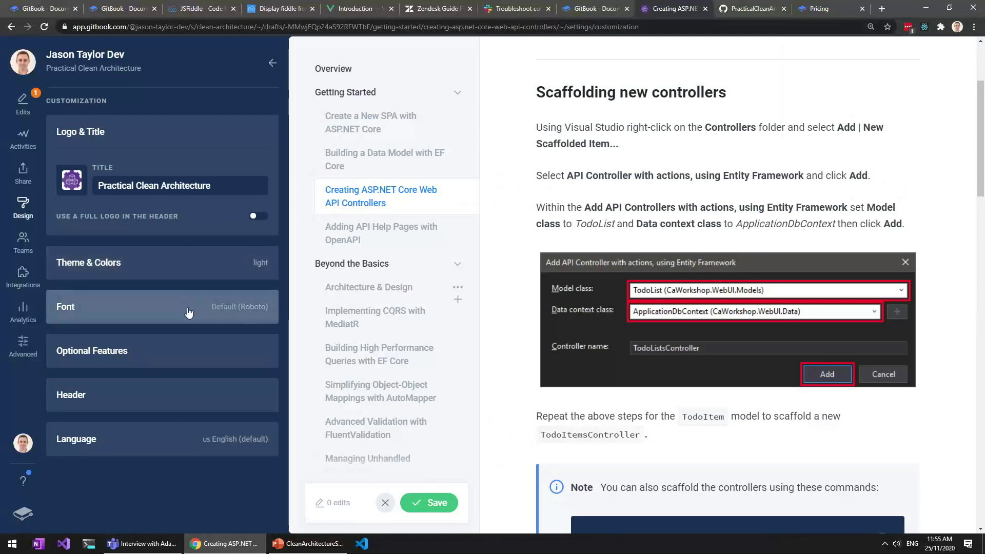
Expand the Optional Features and Header sections, then scroll down to Language.
left_click(177, 350)
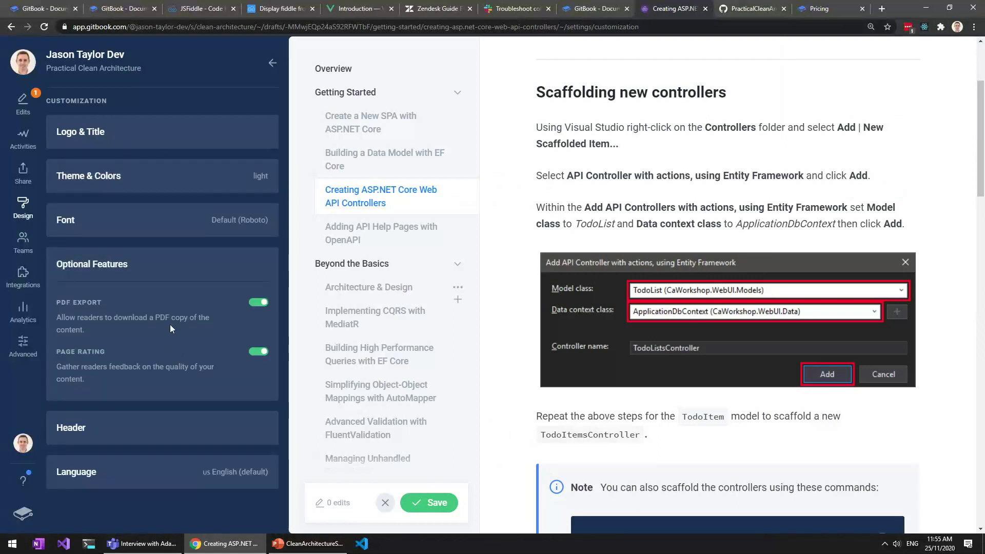
left_click(138, 436)
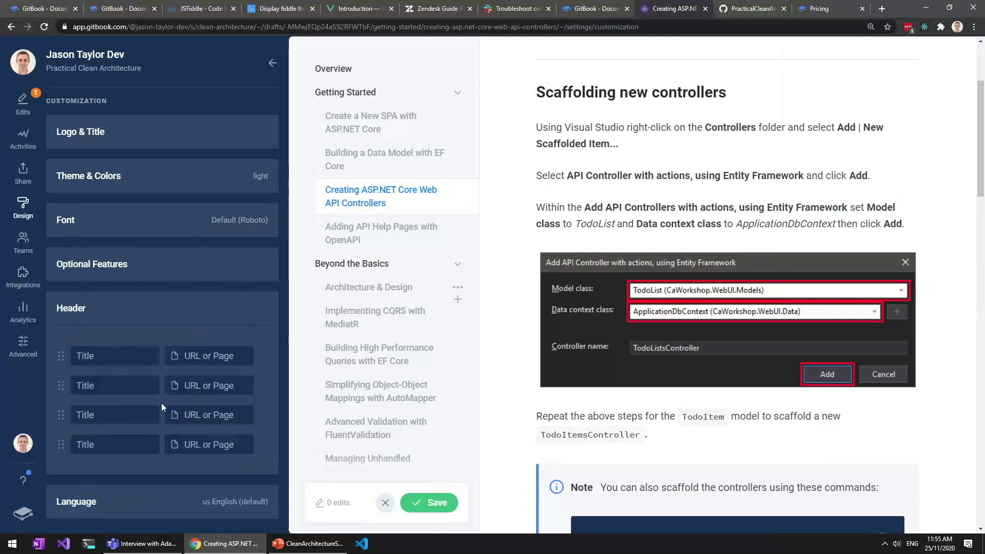
scroll(161, 402, "down", 4)
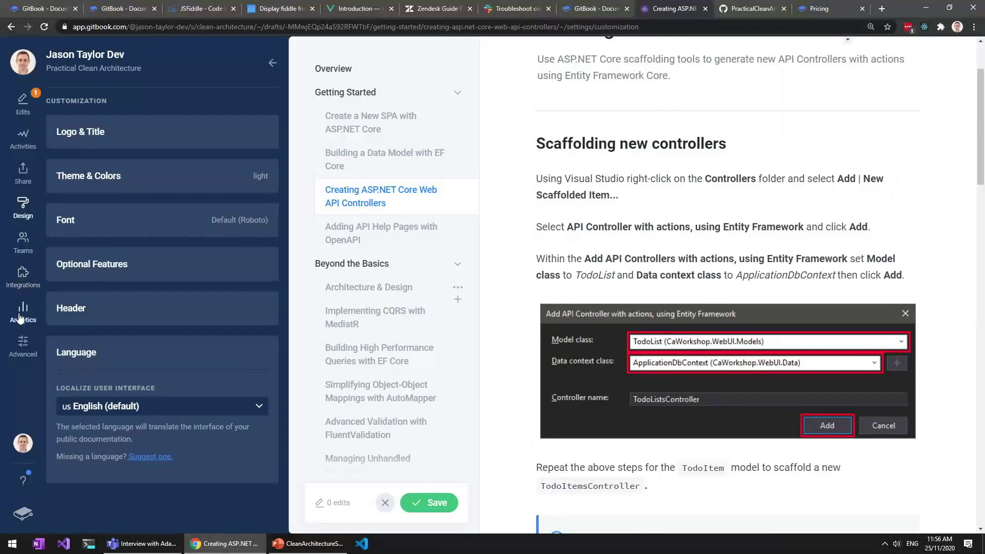
Visit Integrations, then open Analytics sorted by Views, closing and reopening the panel.
left_click(23, 277)
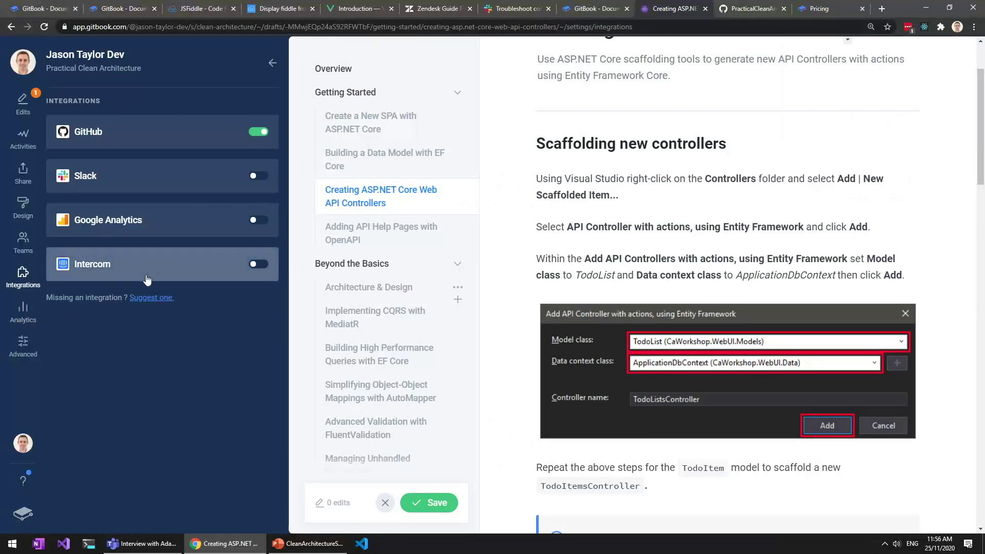
left_click(27, 317)
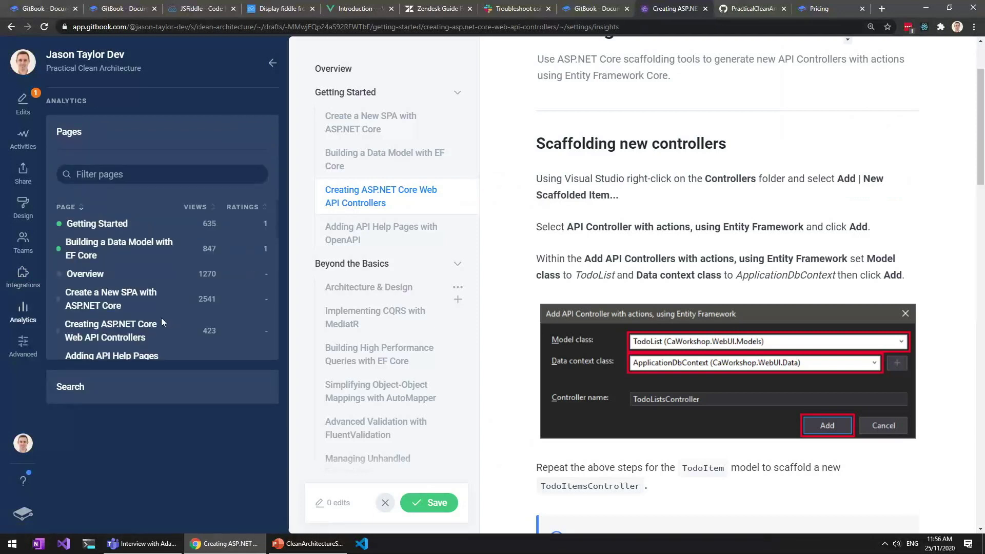
left_click(204, 208)
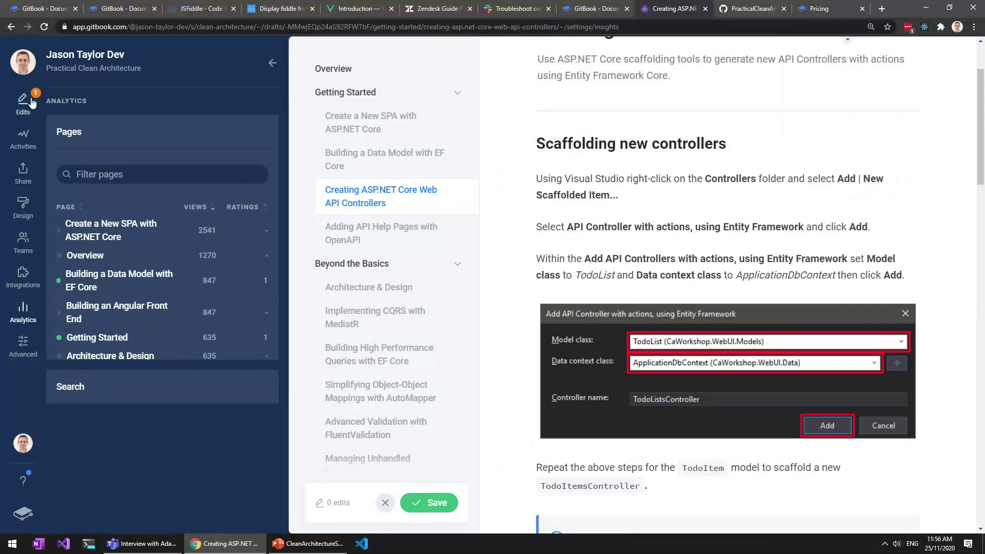
left_click(285, 63)
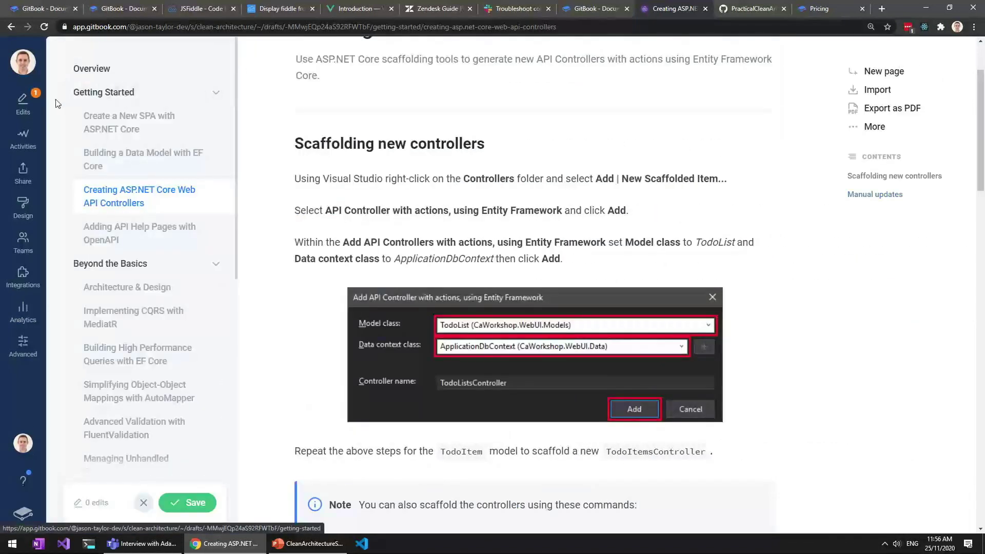
left_click(21, 323)
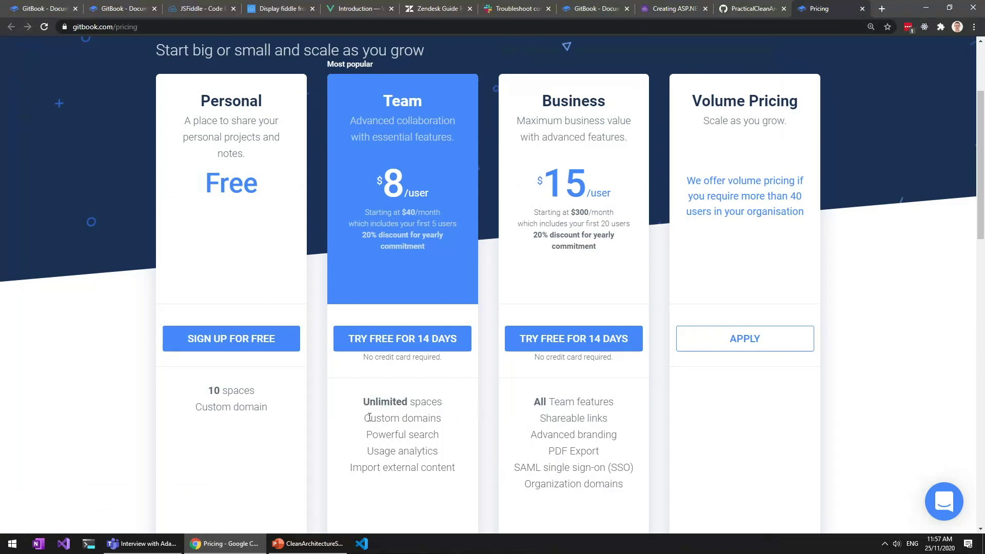
Highlight the Team plan's search, analytics and import features, then the Business plan's features.
left_click_drag(440, 418, 437, 418)
left_click(448, 437)
left_click_drag(451, 468, 365, 432)
left_click(462, 427)
left_click_drag(610, 498, 510, 407)
left_click(515, 375)
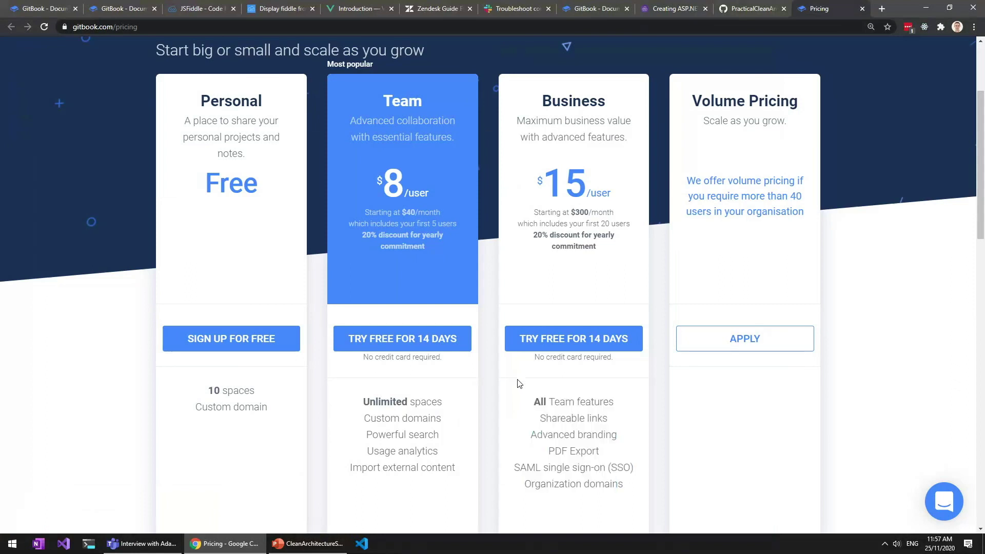